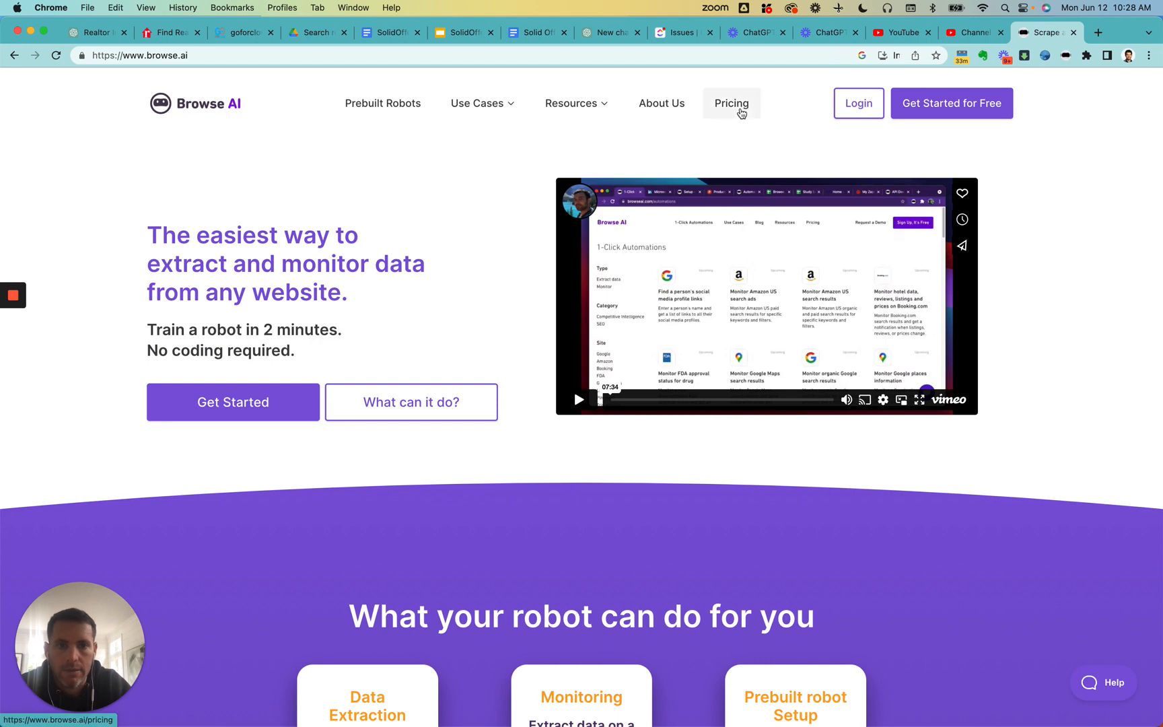
- Open the Browse AI pricing page and show the plans with monthly billing
left_click(737, 106)
scroll(537, 367, "down", 5)
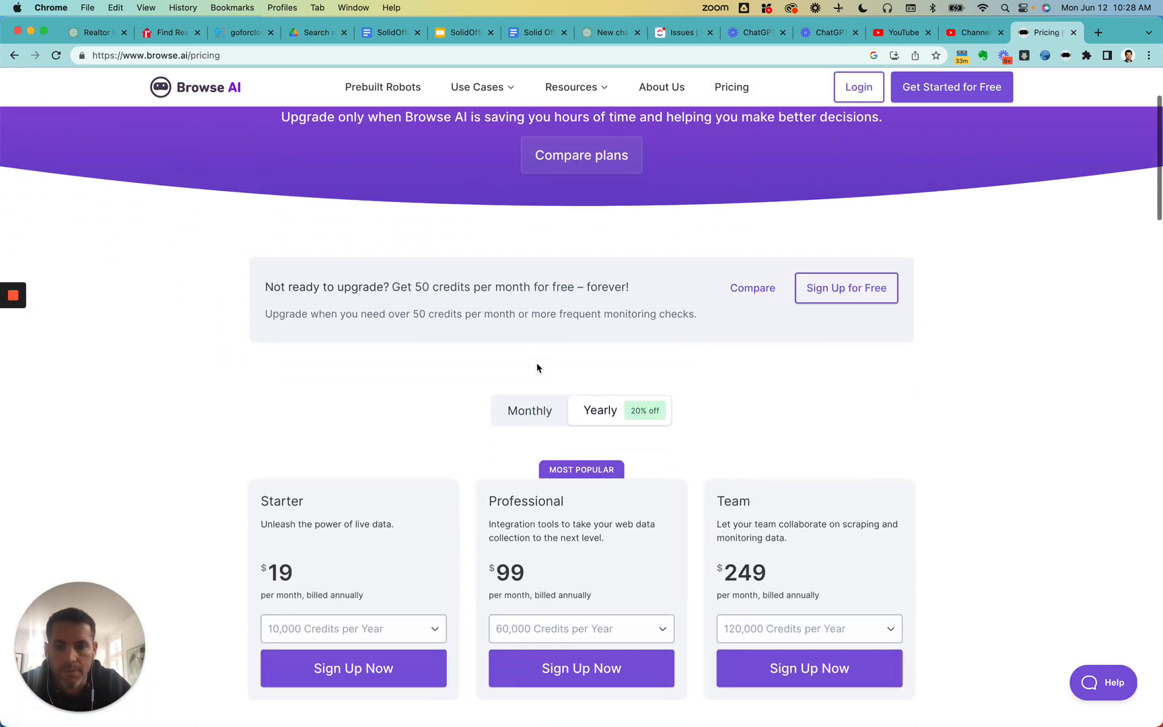
left_click(528, 311)
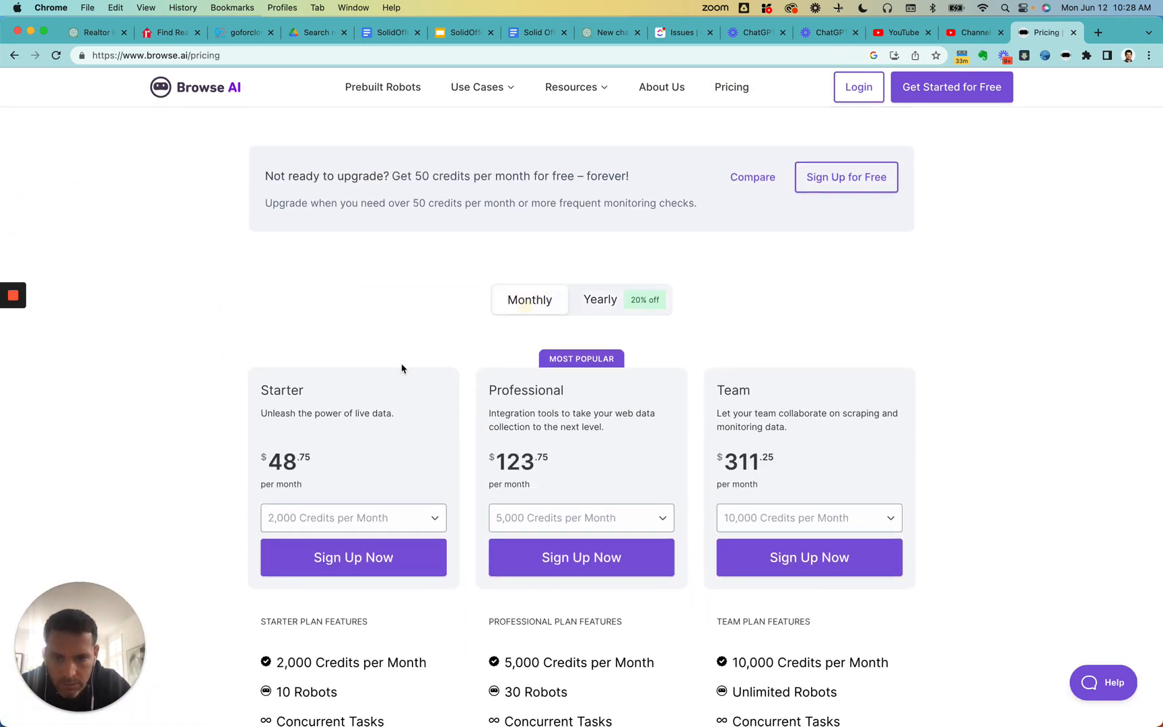
scroll(403, 368, "down", 1)
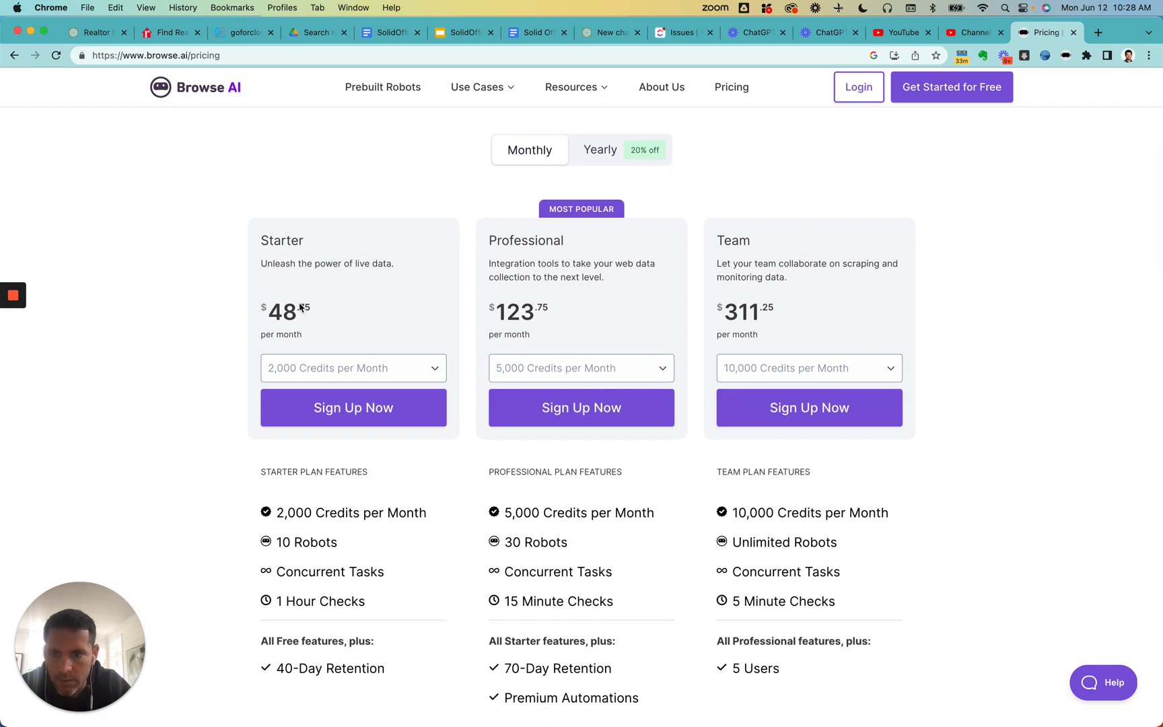
- Compare the monthly prices, credits and robot allowances of the Starter, Professional and Team plans
left_click_drag(325, 315, 271, 307)
scroll(340, 468, "down", 2)
scroll(340, 468, "down", 2)
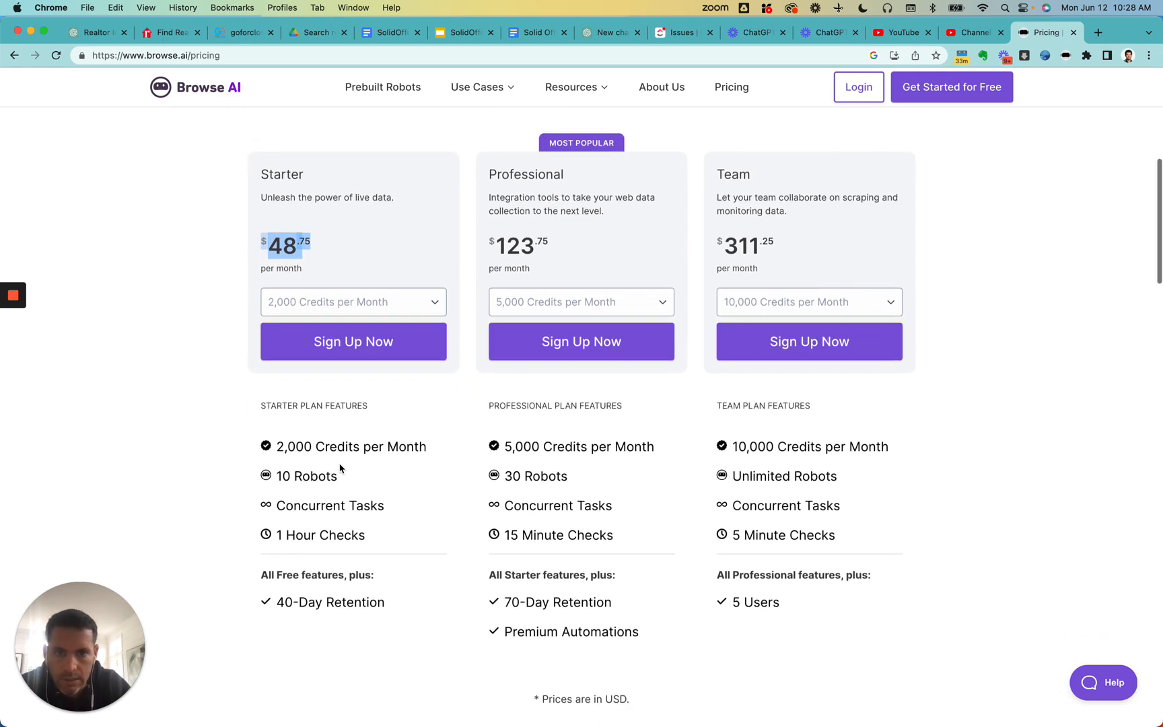
mouse_move(283, 400)
left_click_drag(283, 400, 412, 403)
left_click(413, 401)
mouse_move(548, 481)
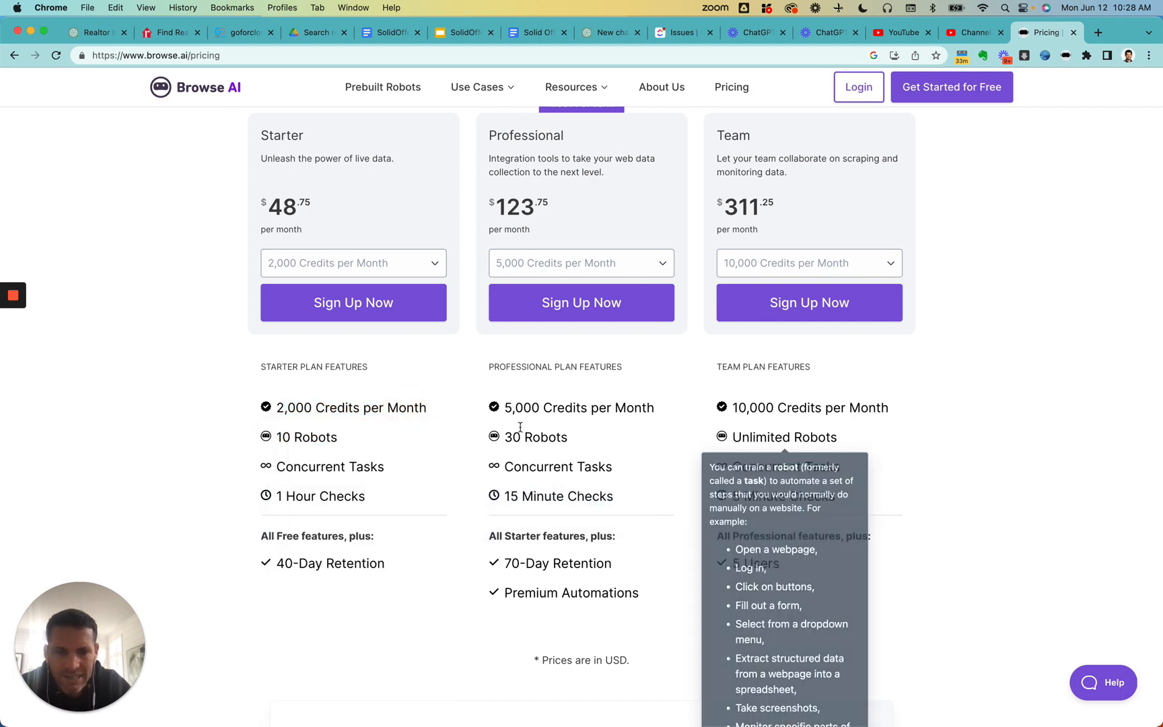
scroll(486, 421, "up", 2)
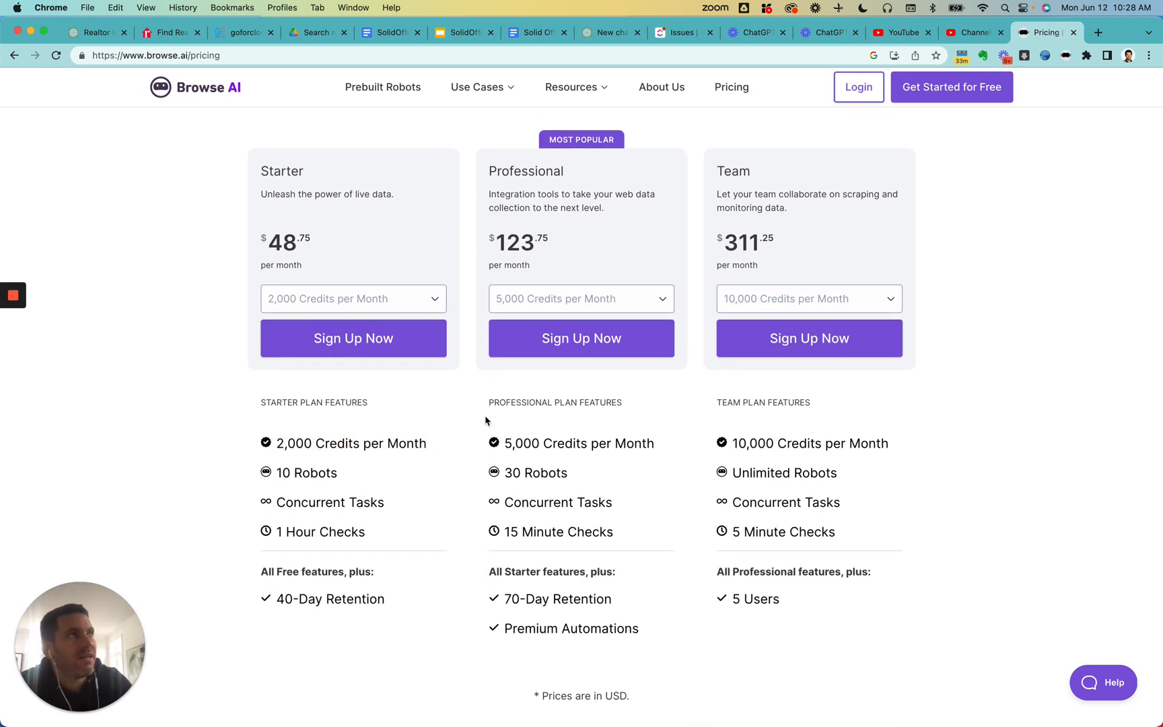
scroll(485, 420, "up", 1)
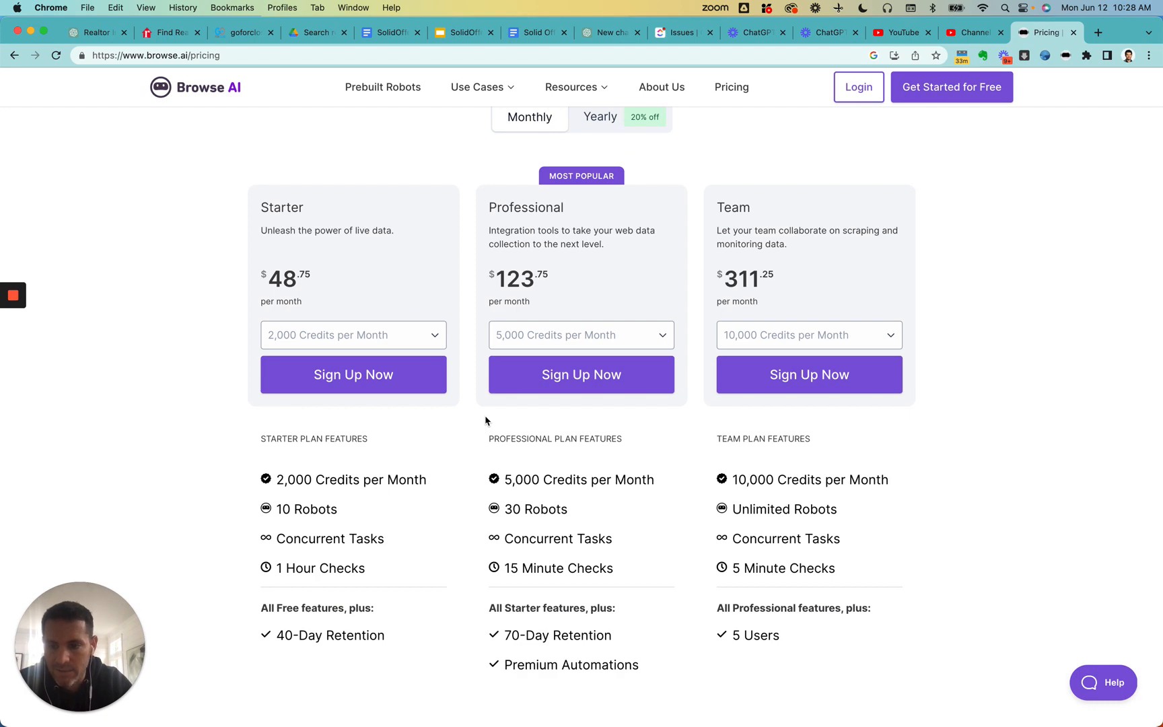
scroll(485, 420, "up", 1)
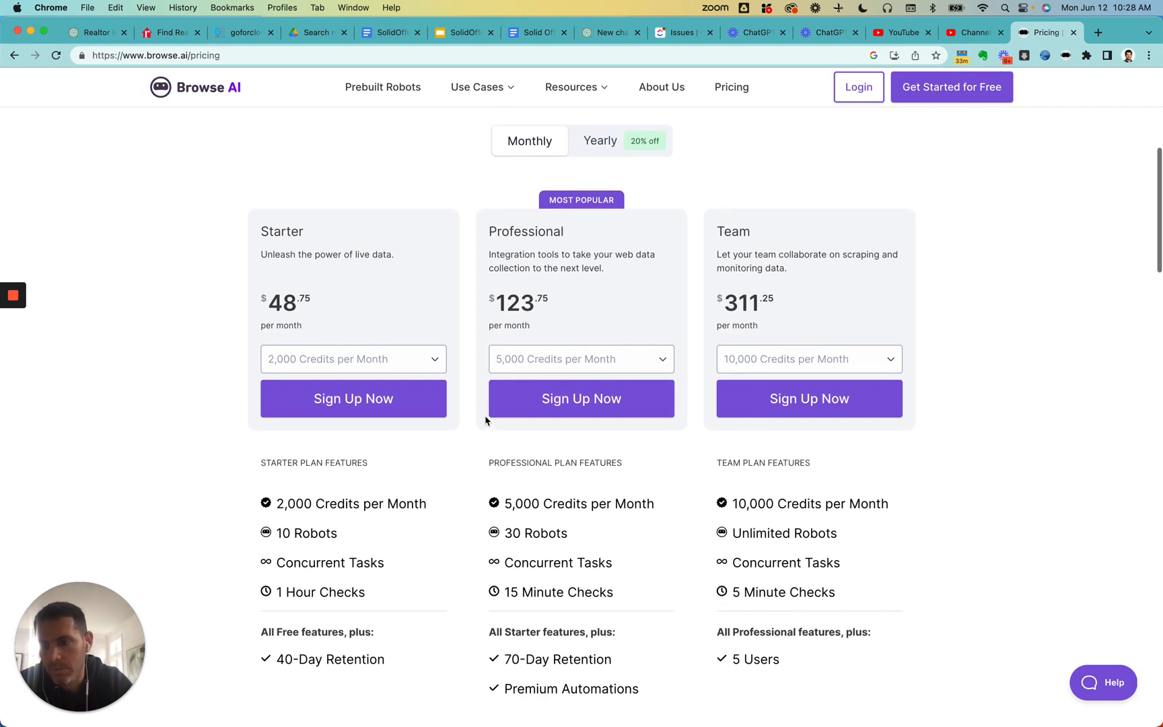
mouse_move(297, 501)
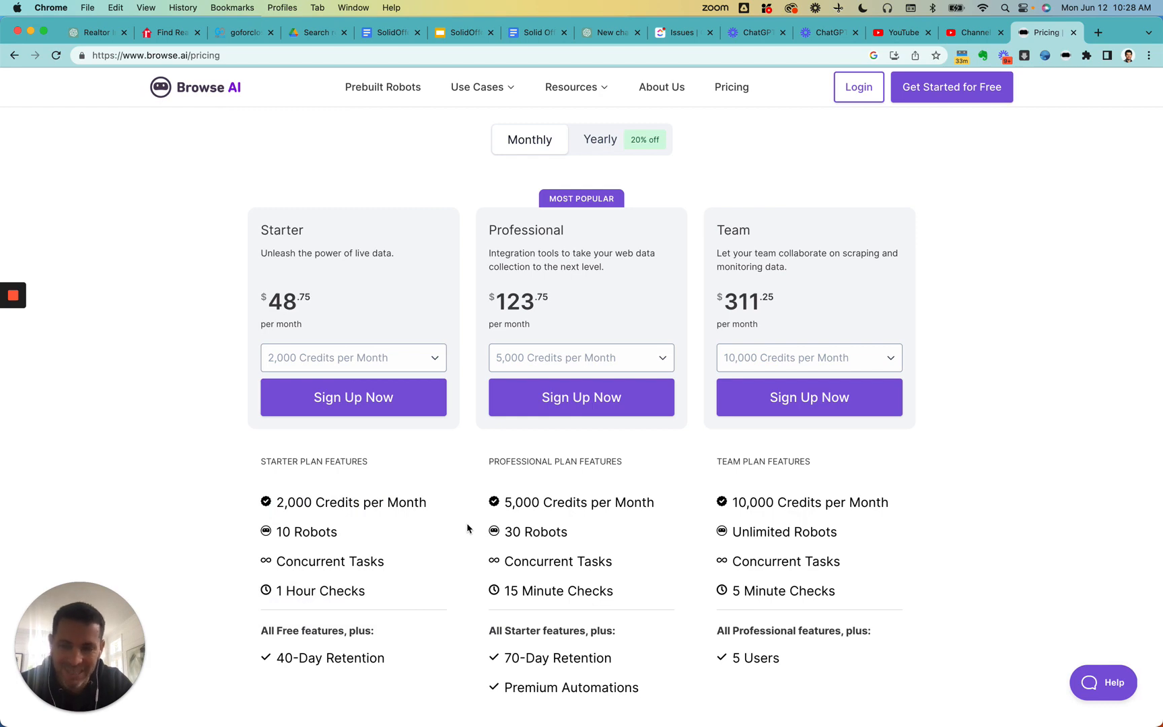
scroll(468, 528, "up", 10)
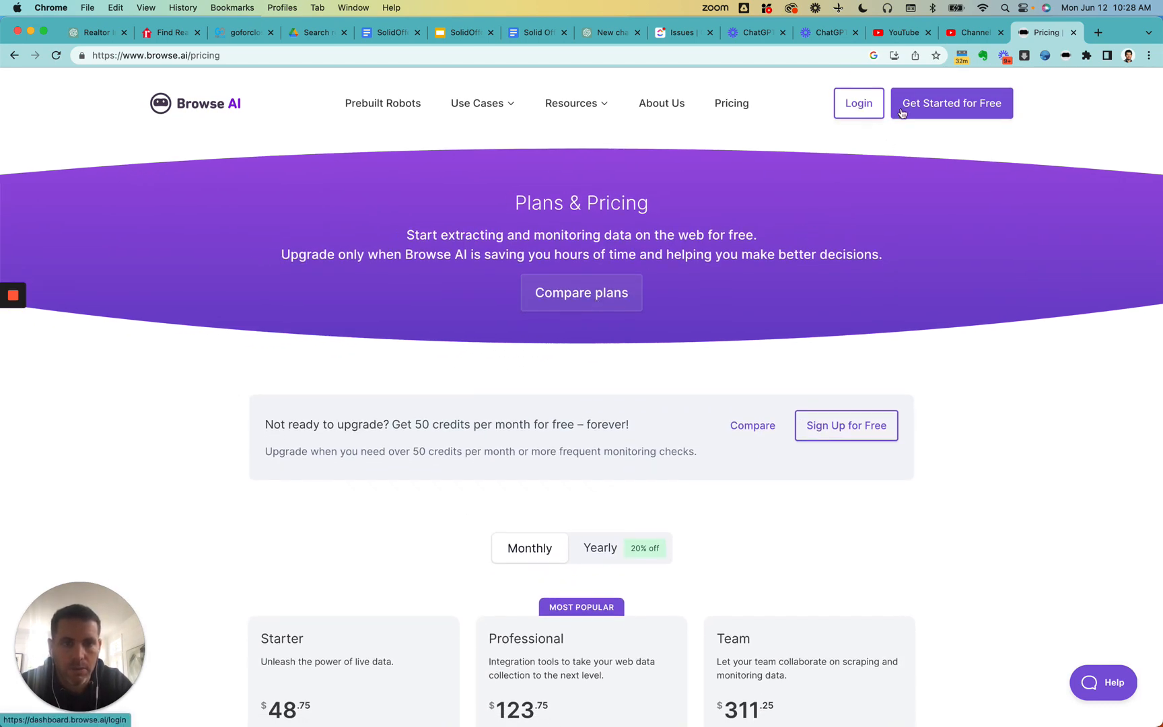
- Go through the Browse AI login to the dashboard listing the account's robots
left_click(864, 104)
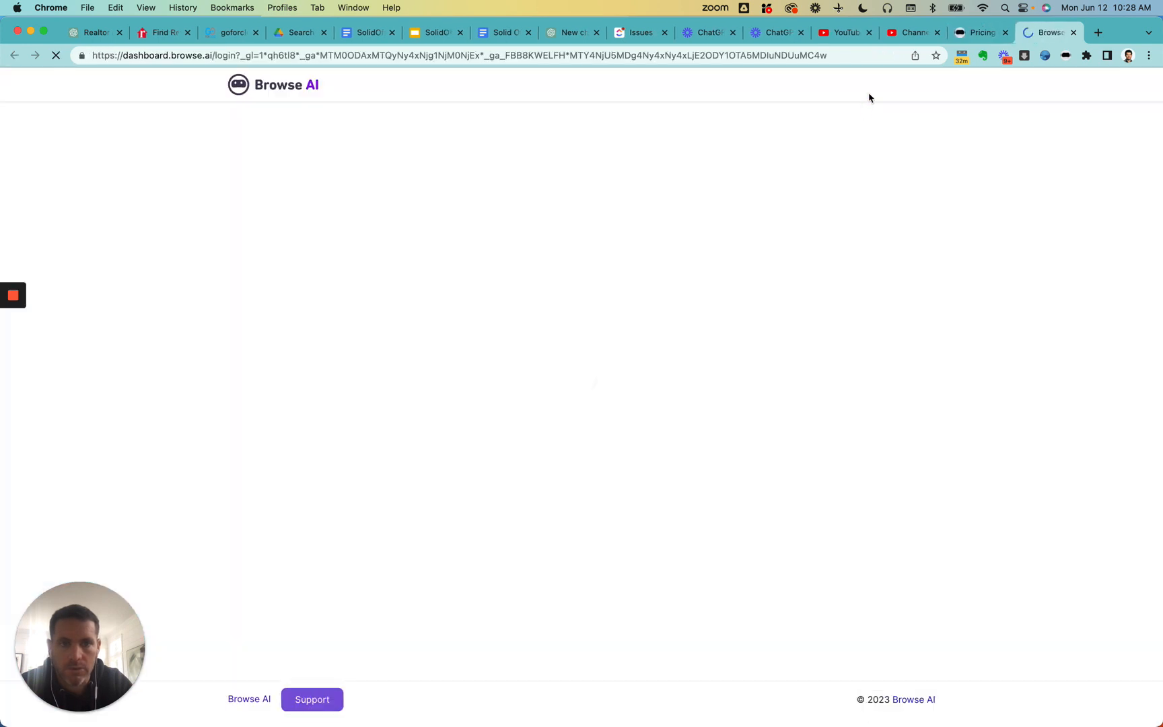
left_click(982, 34)
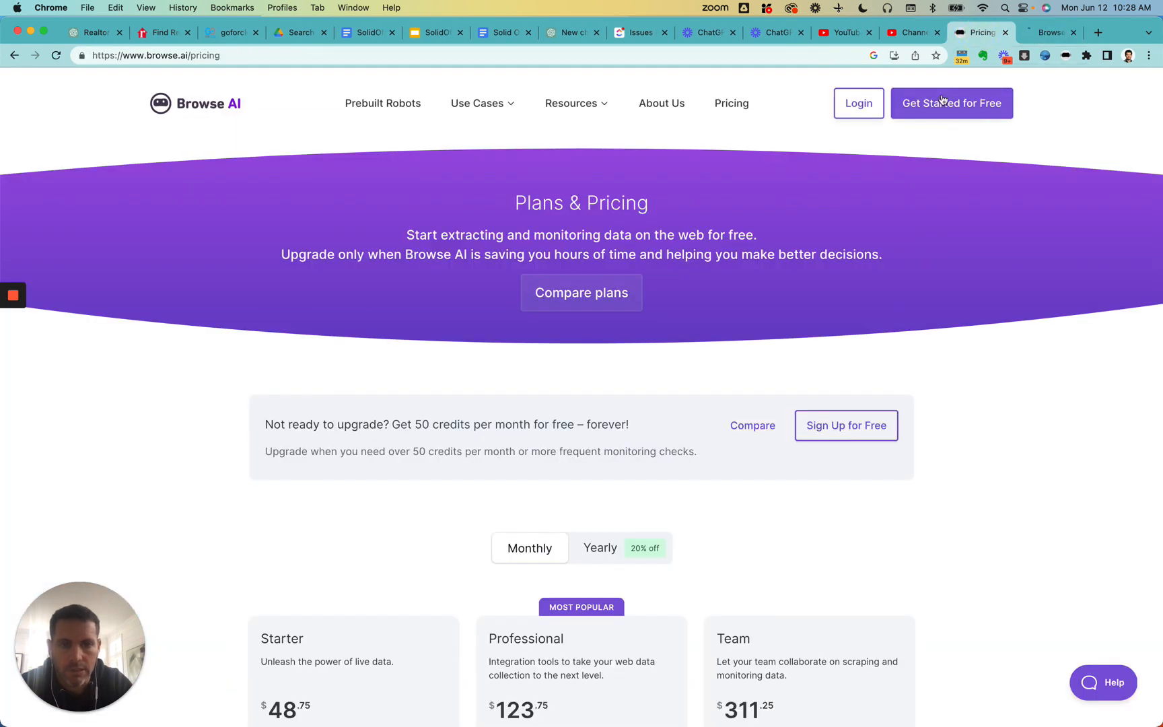
left_click(1049, 32)
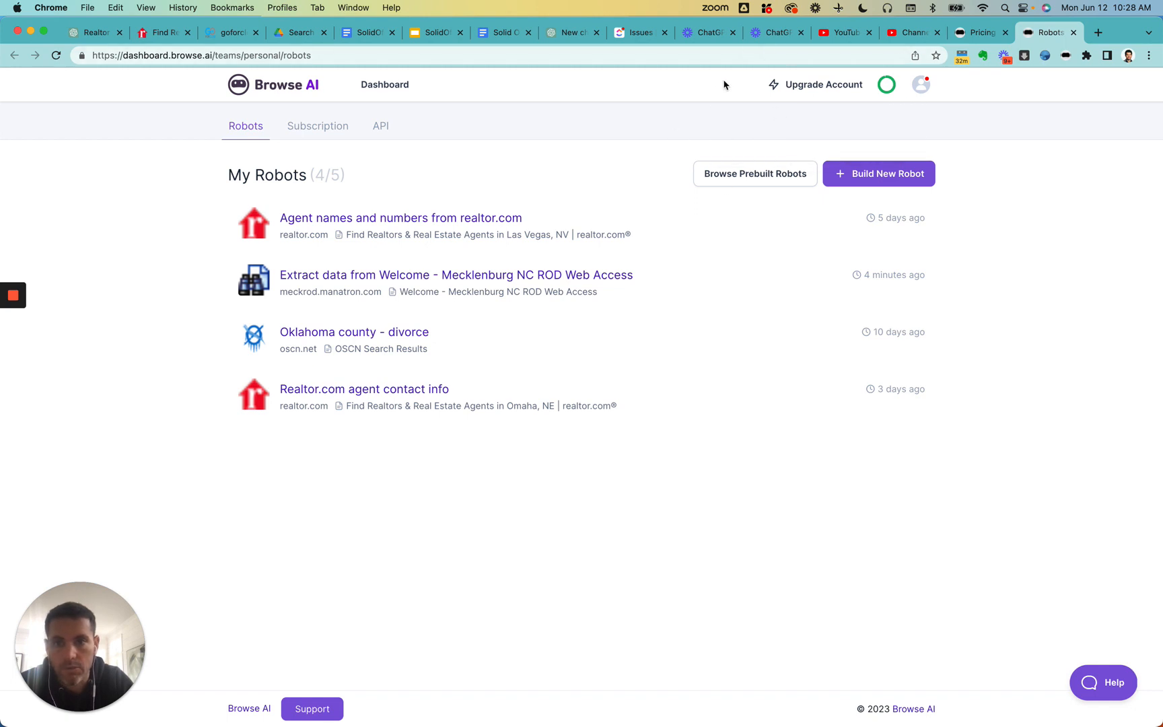
- Open the Browse AI browser extension and view its settings
left_click(1150, 59)
left_click(1150, 61)
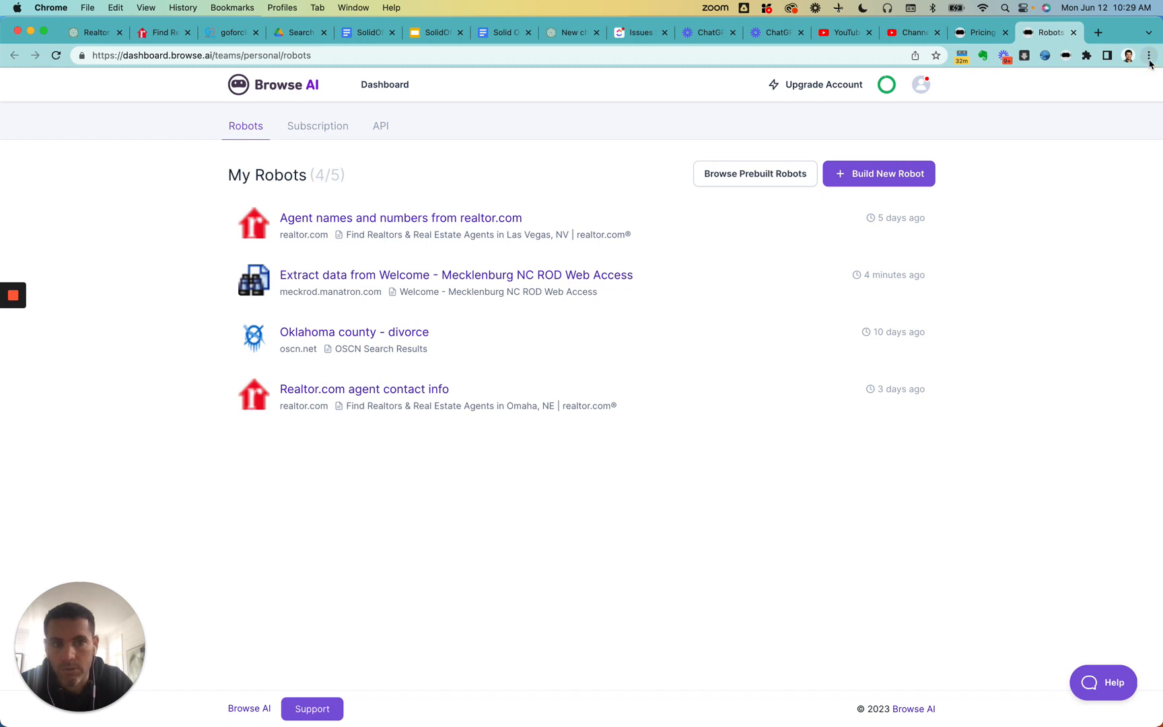
left_click(1066, 56)
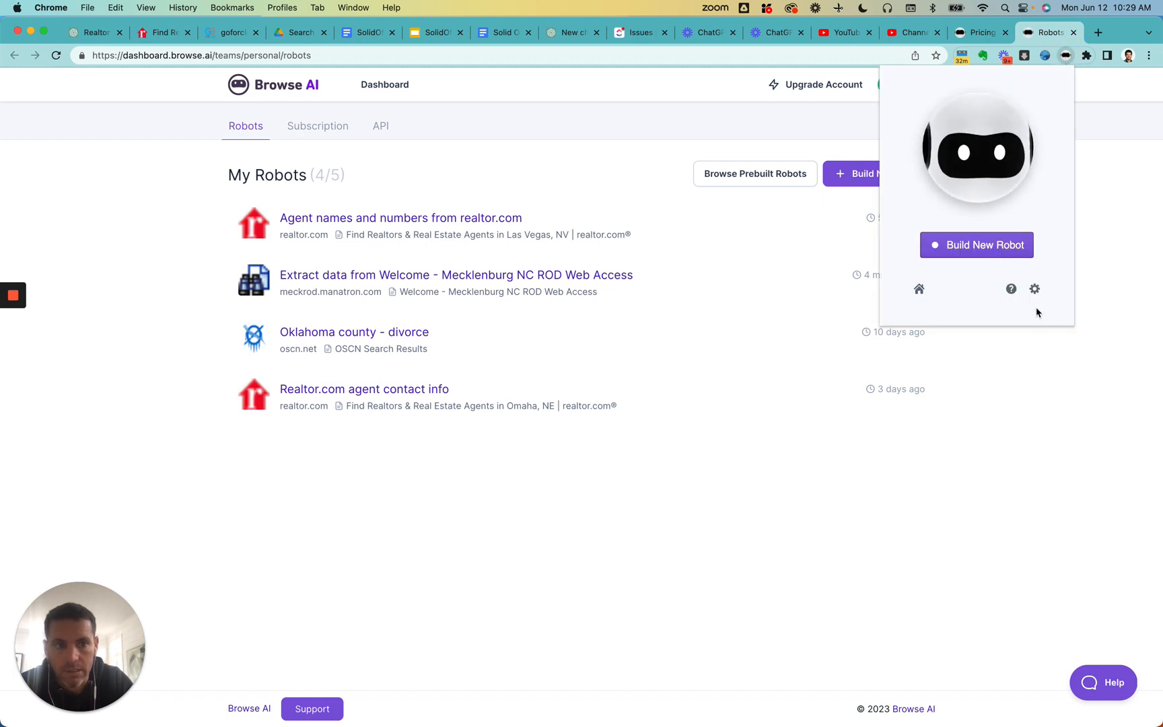
left_click(1034, 288)
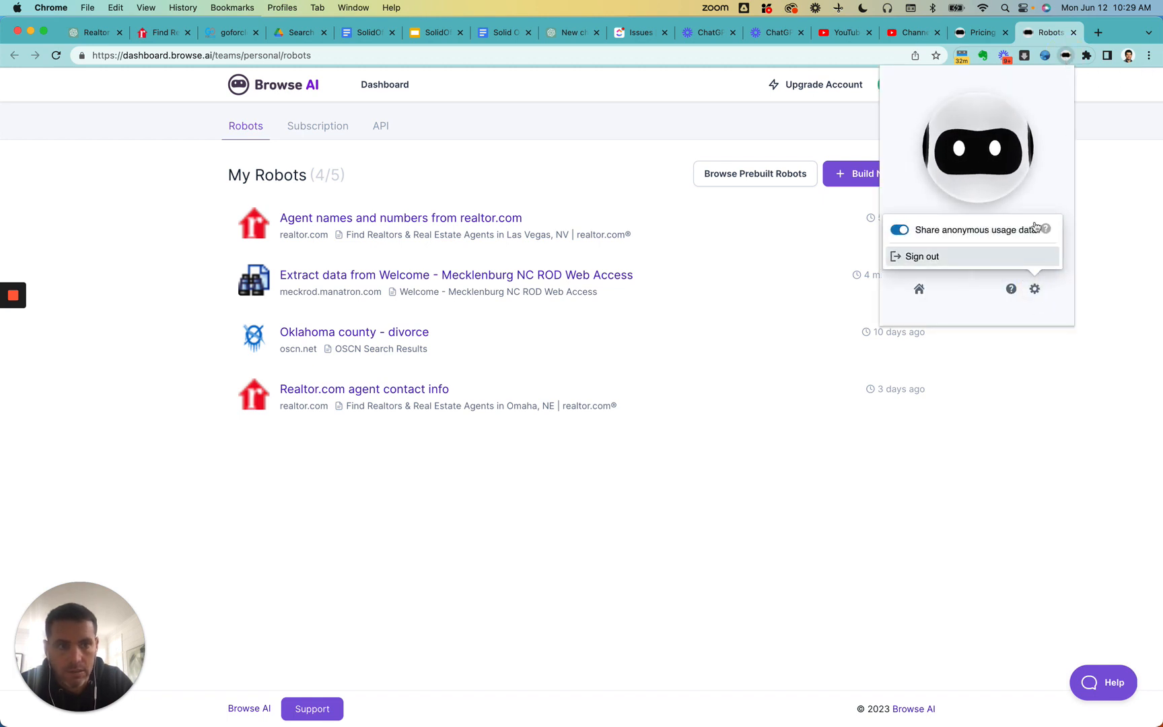
- Search the Chrome Web Store for "browse ai", view the Browse AI: Fast Web Scraping & Monitoring listing, and close the store
left_click(1147, 56)
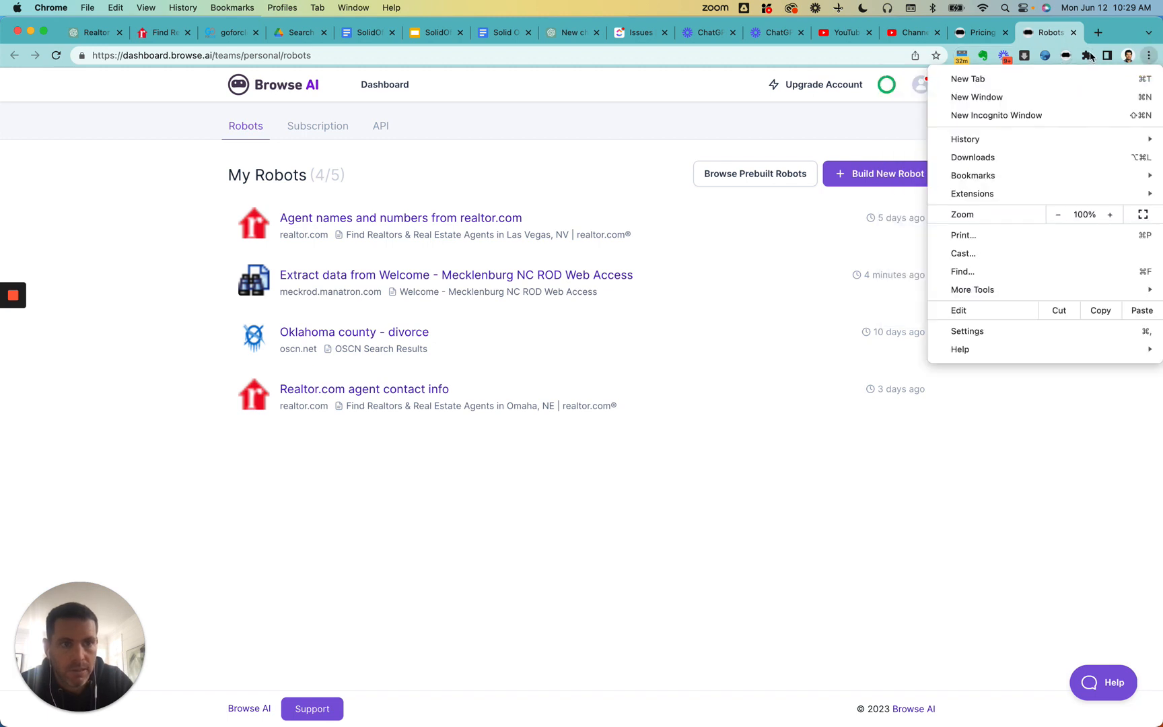
mouse_move(1021, 194)
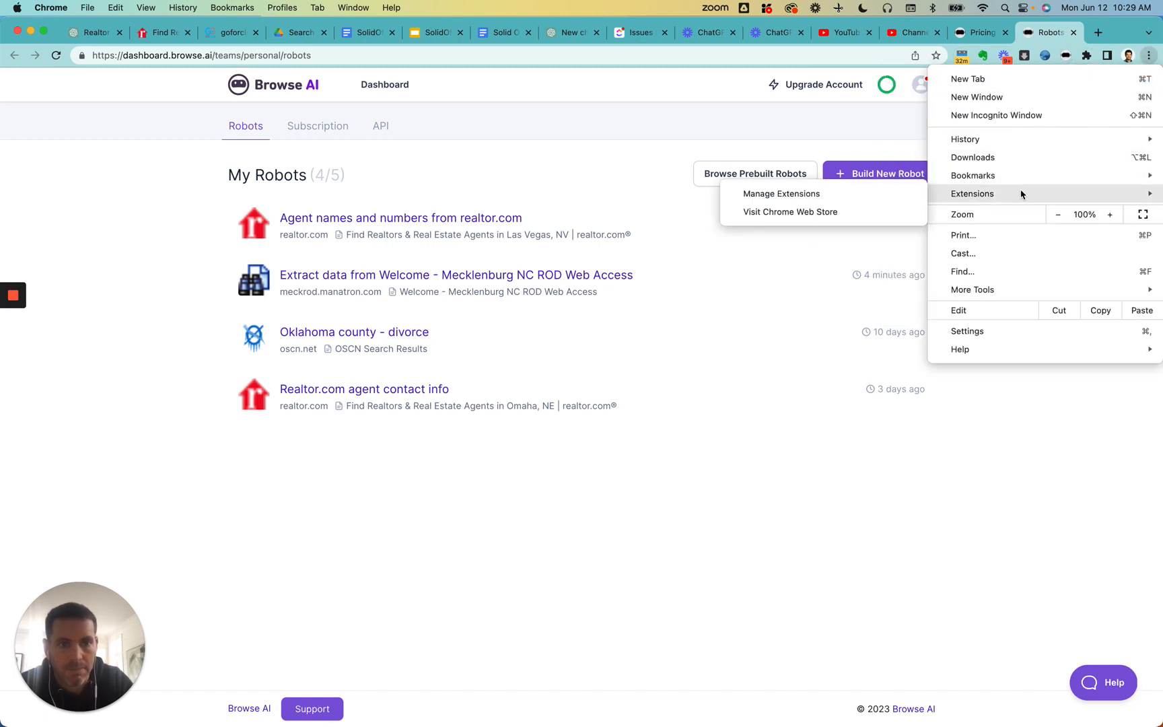
left_click(873, 218)
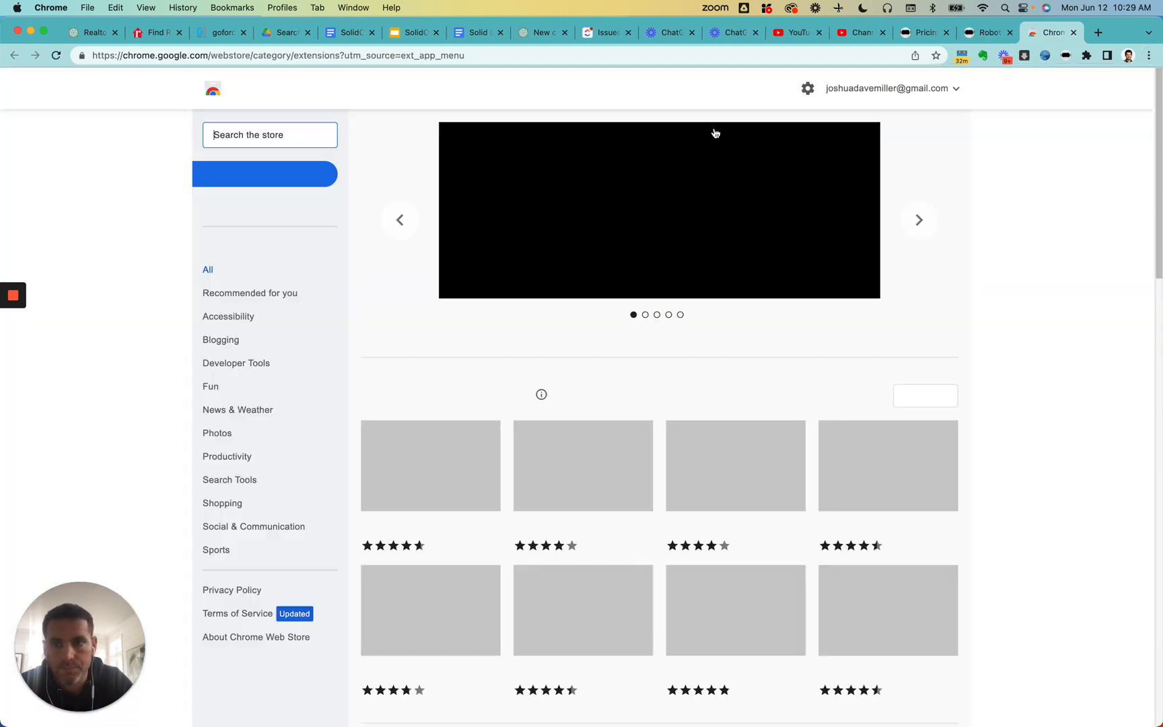
type("b")
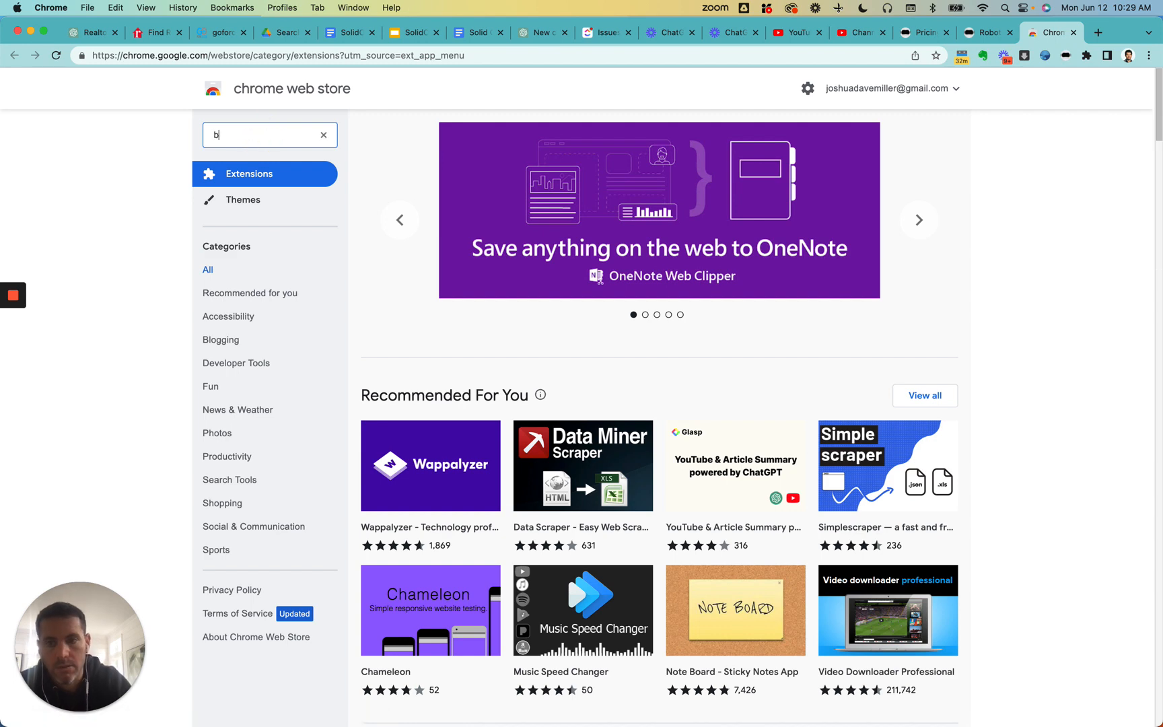
type("rowse")
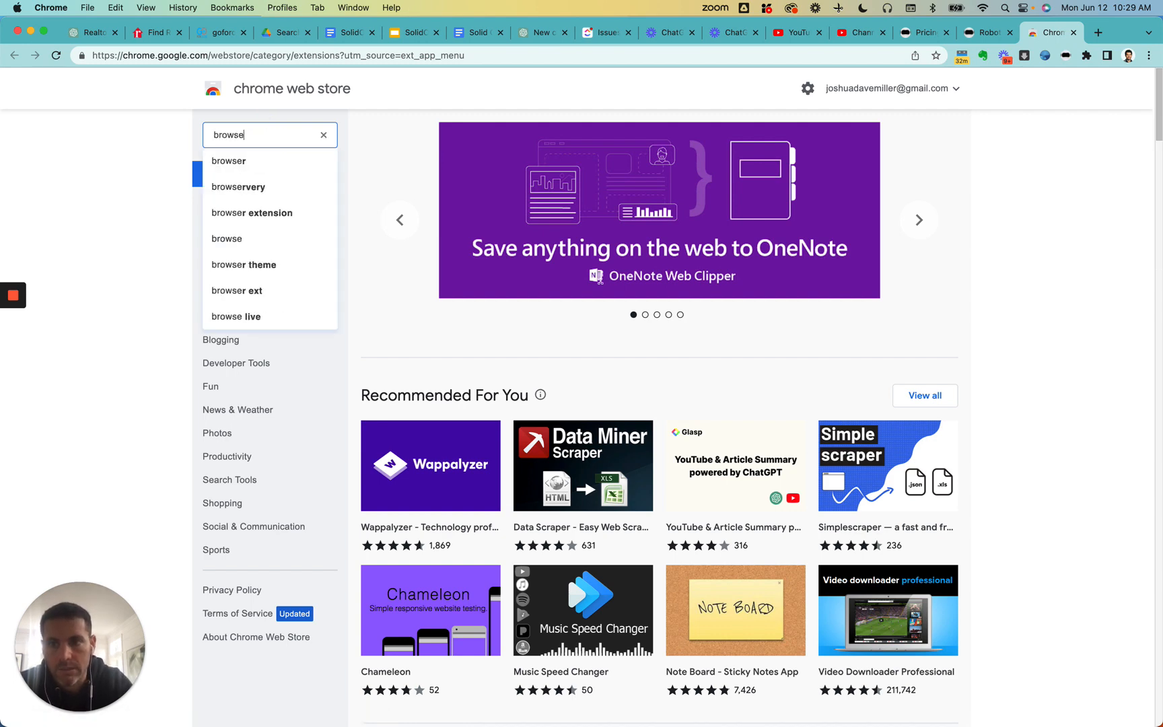
type(" ai")
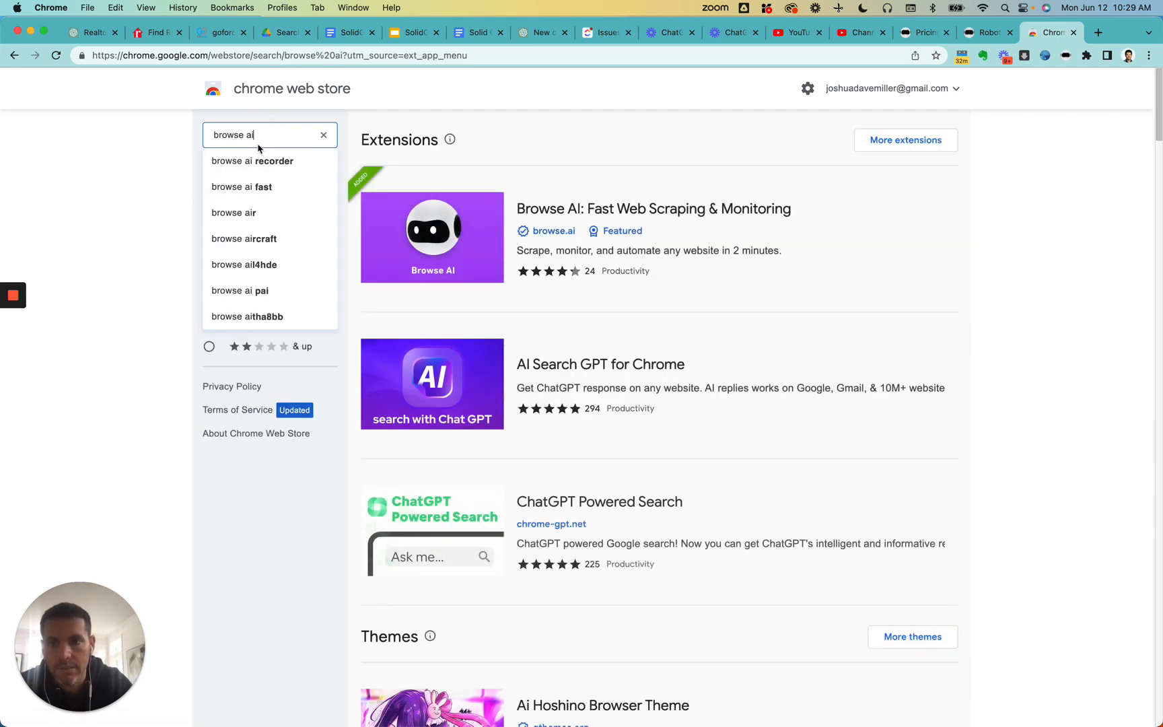
left_click(673, 233)
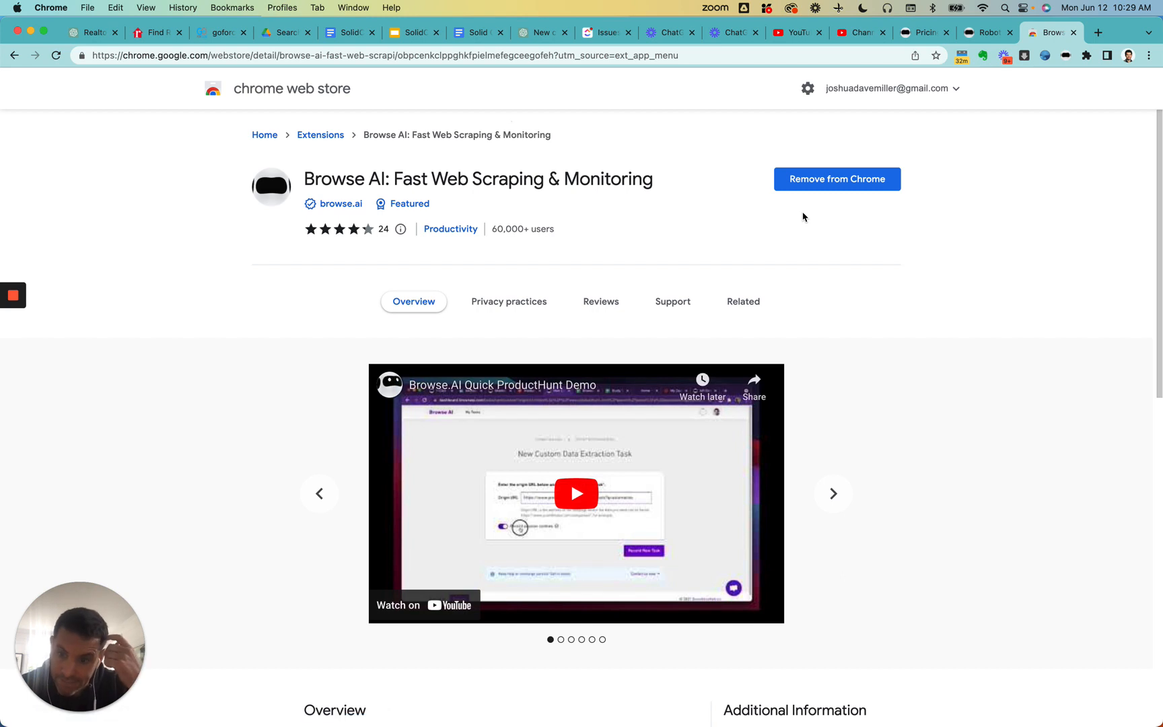
left_click(1073, 33)
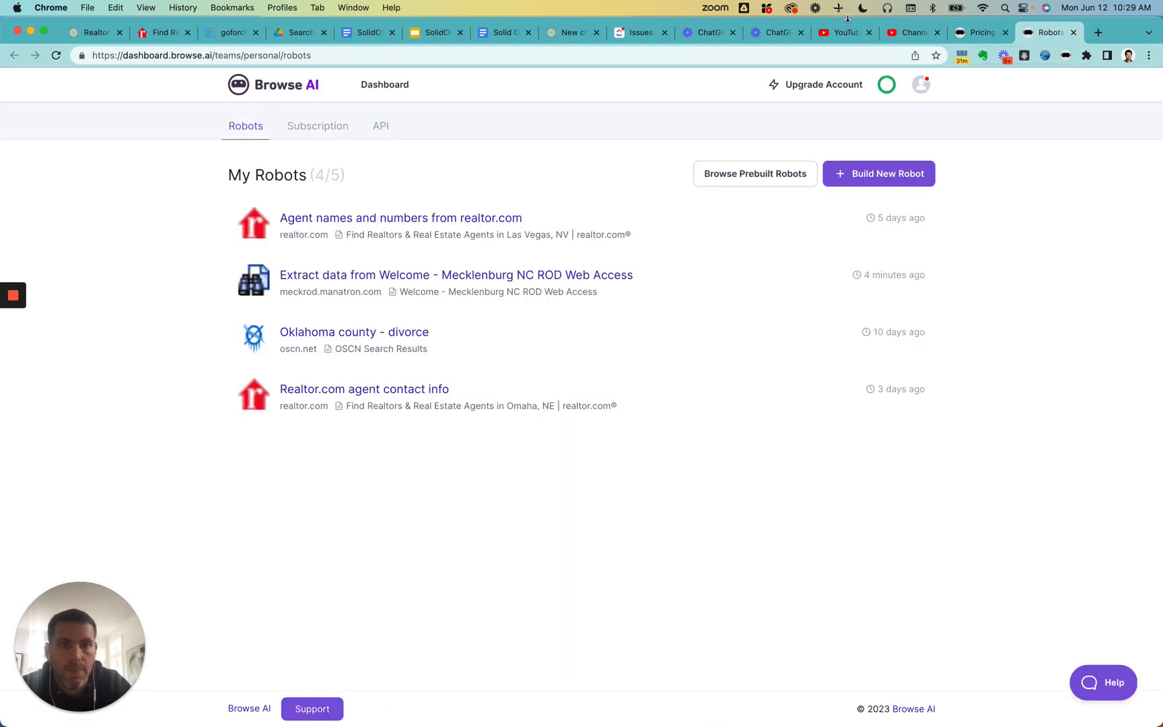
- Switch to the realtor.com page and look through the list of Ladera, CA real estate agents
key("super+l")
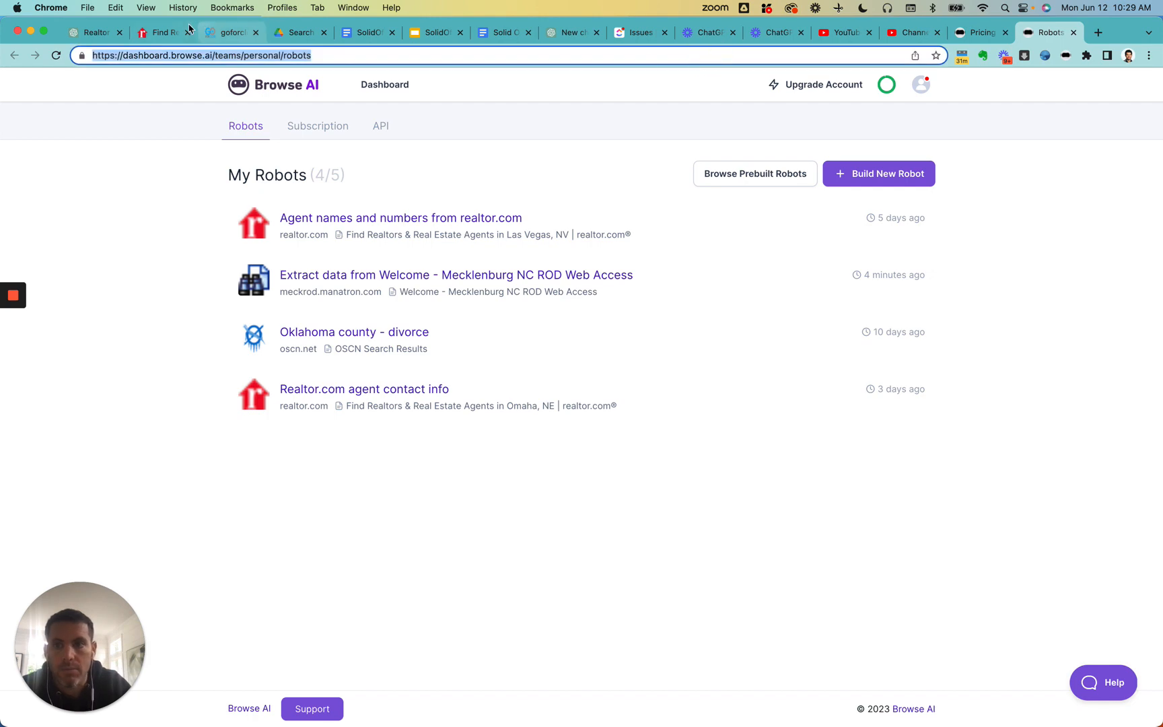
left_click(162, 37)
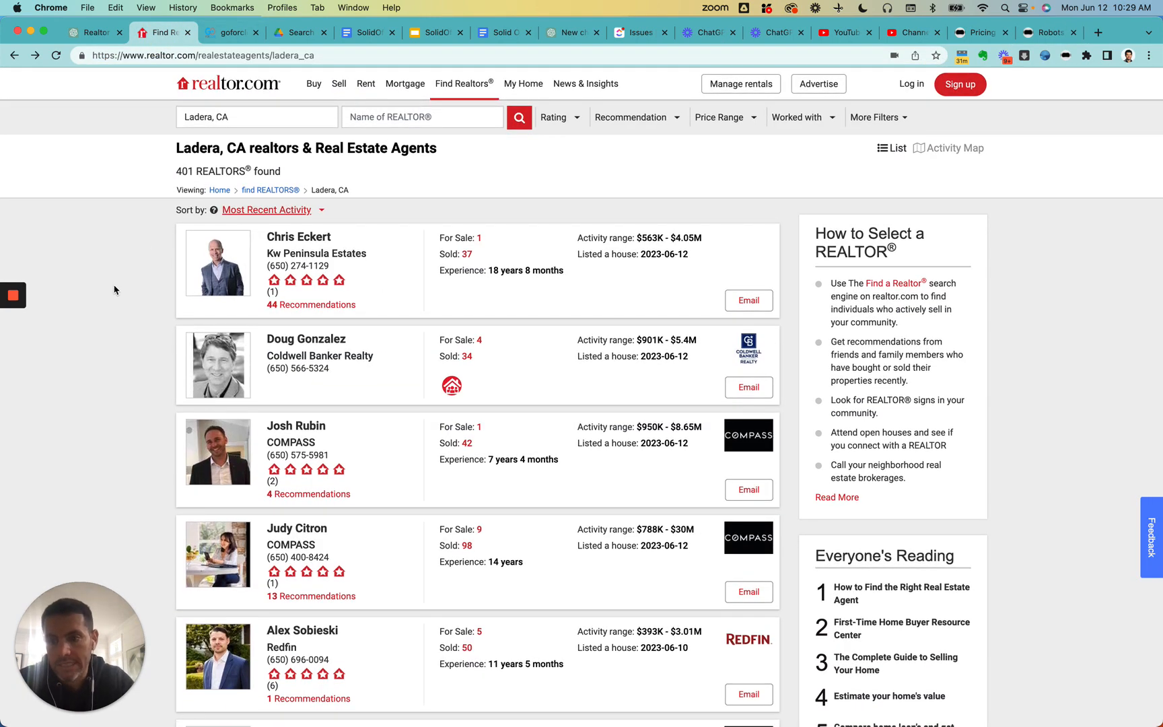
scroll(122, 336, "down", 20)
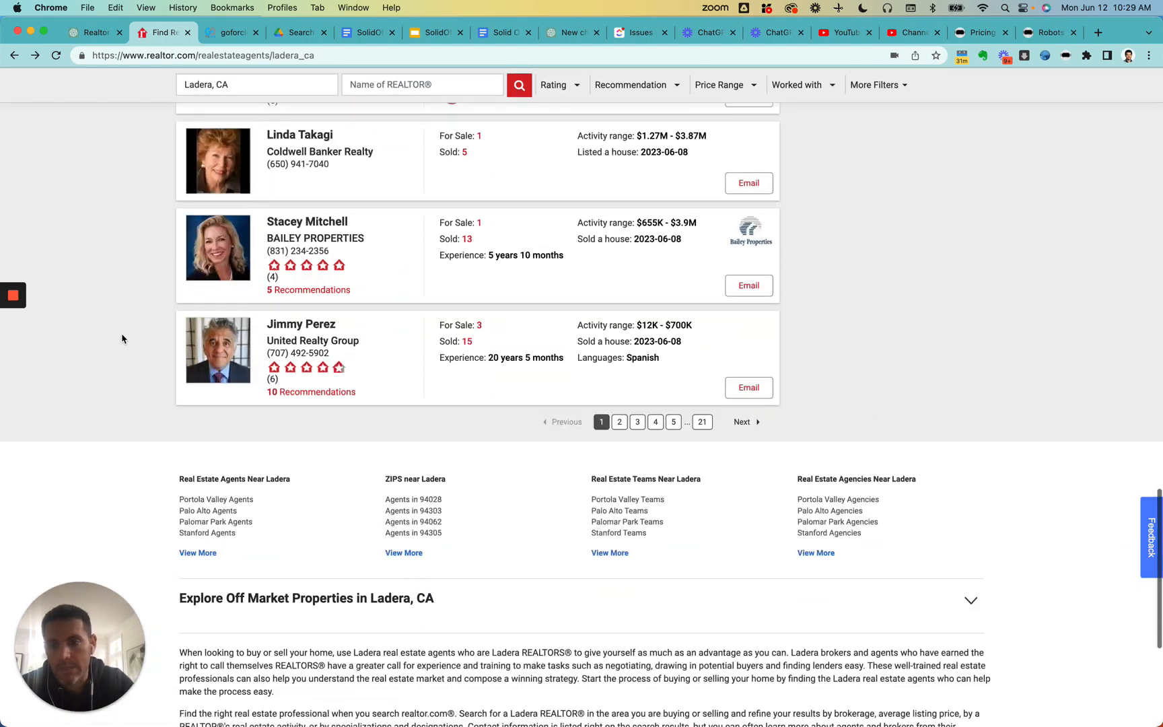
scroll(122, 338, "up", 15)
scroll(122, 338, "up", 15)
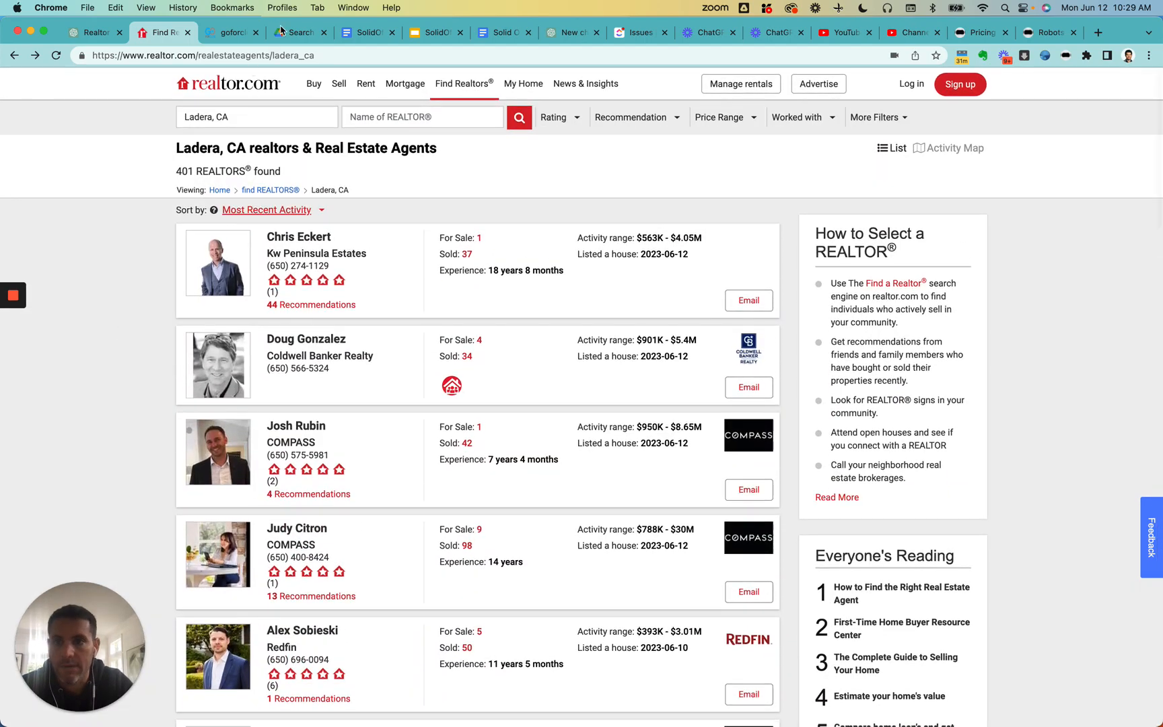
scroll(364, 344, "down", 20)
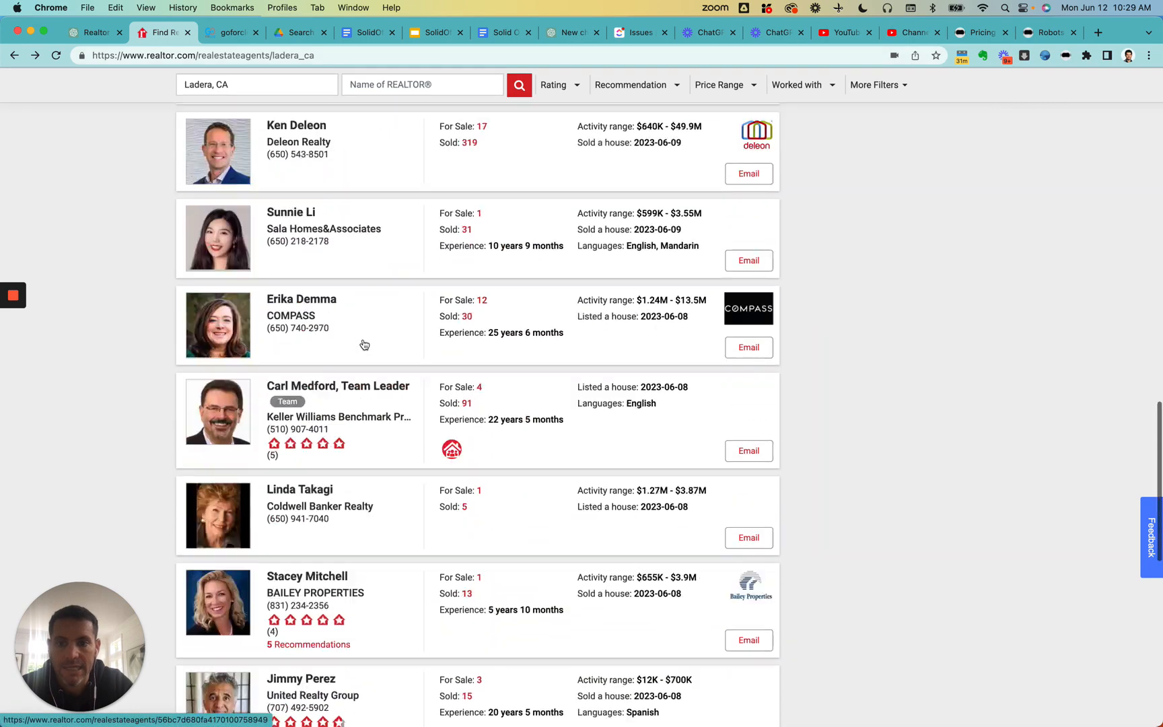
- Open pages 2 and 3 of the Ladera agent list and examine how the web address identifies each page
left_click(618, 418)
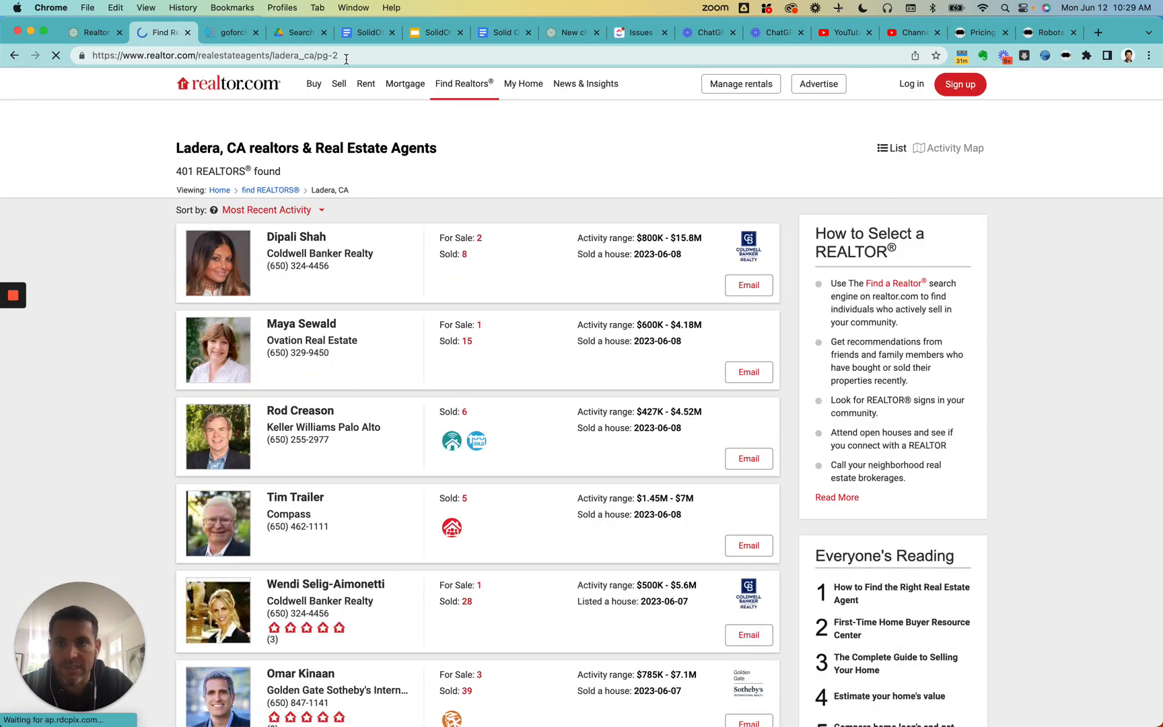
left_click_drag(344, 59, 322, 58)
scroll(352, 183, "down", 15)
scroll(353, 182, "down", 5)
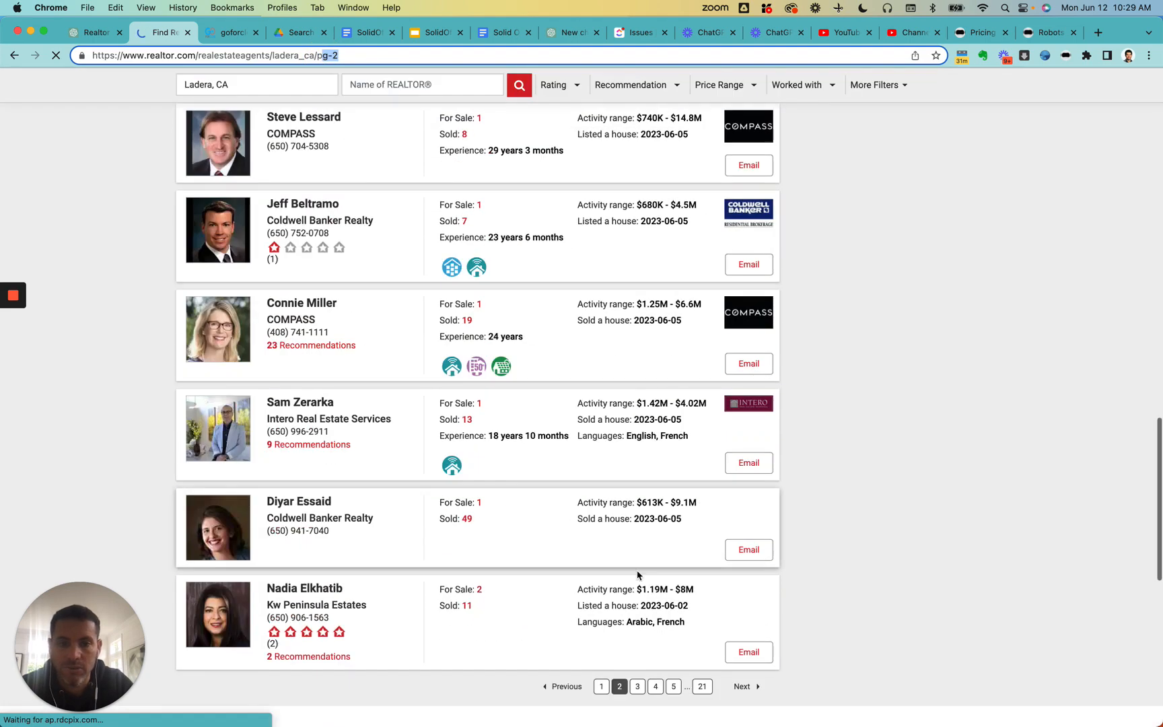
left_click(638, 686)
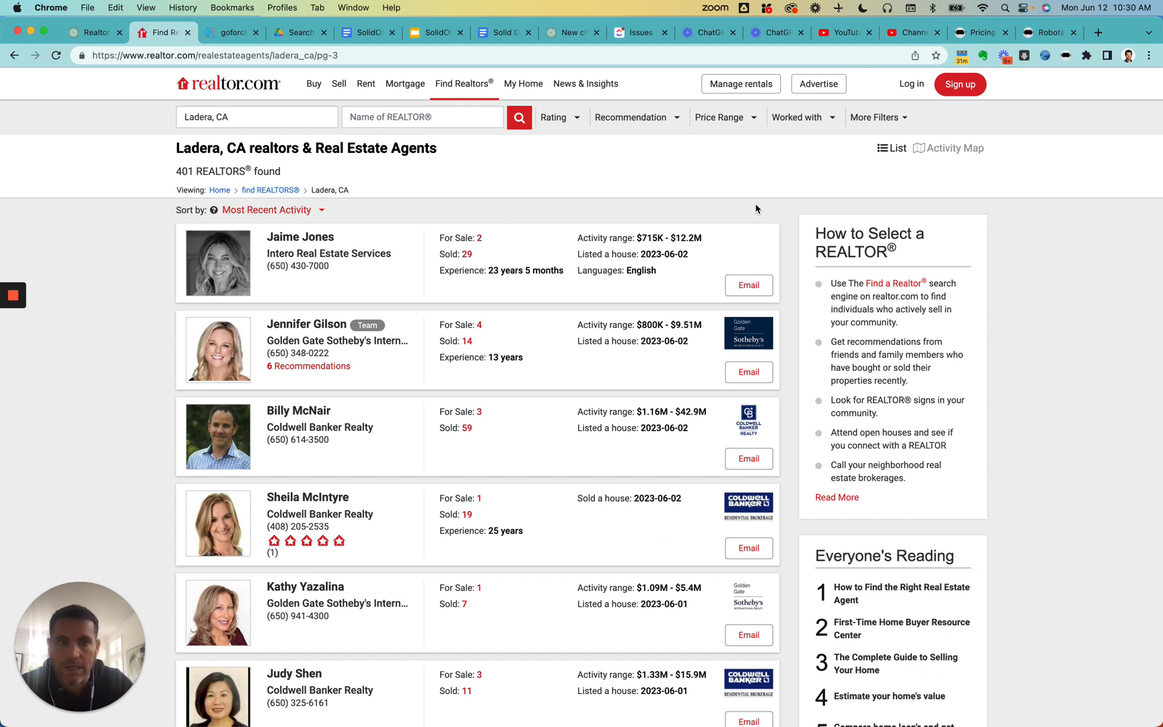
- Show the Browse AI extension's options for building a new robot, and return to the first page of Ladera agents
left_click(1065, 56)
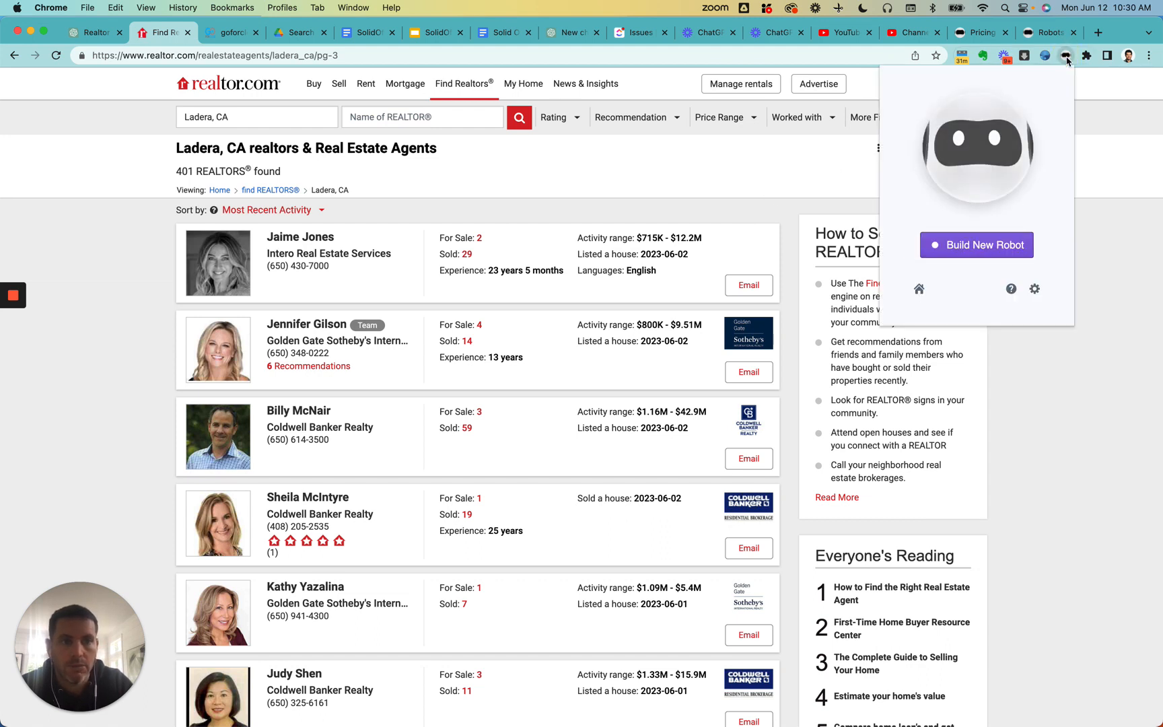
left_click(987, 245)
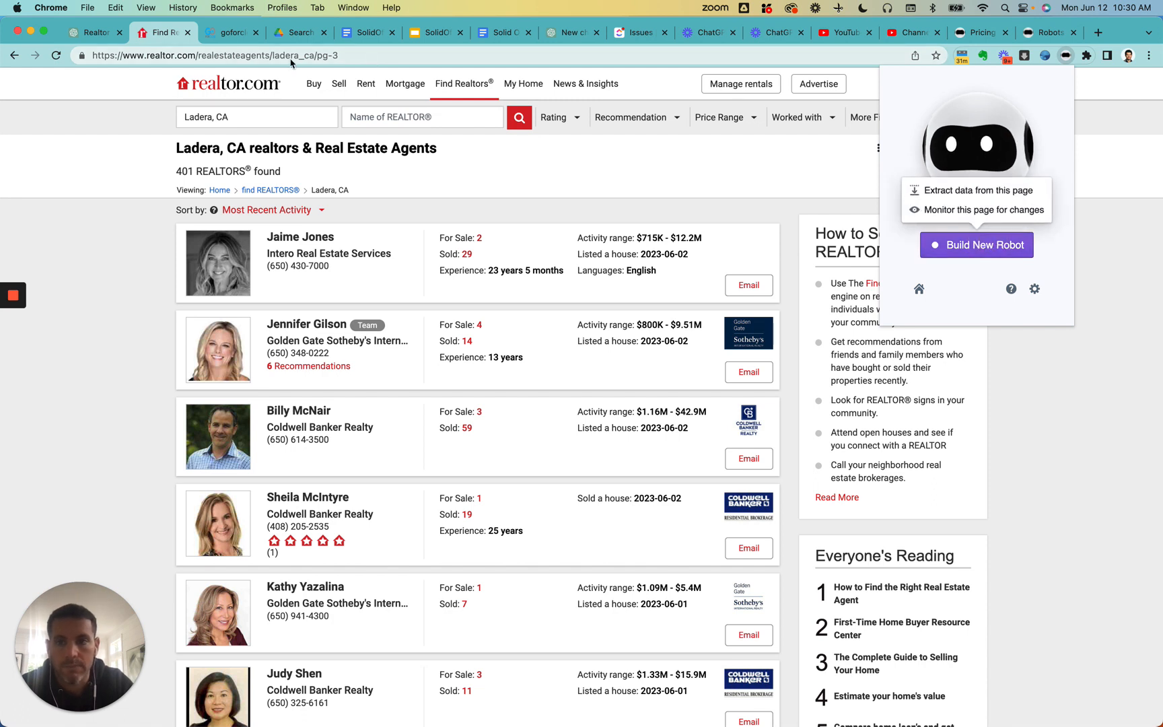
left_click(15, 57)
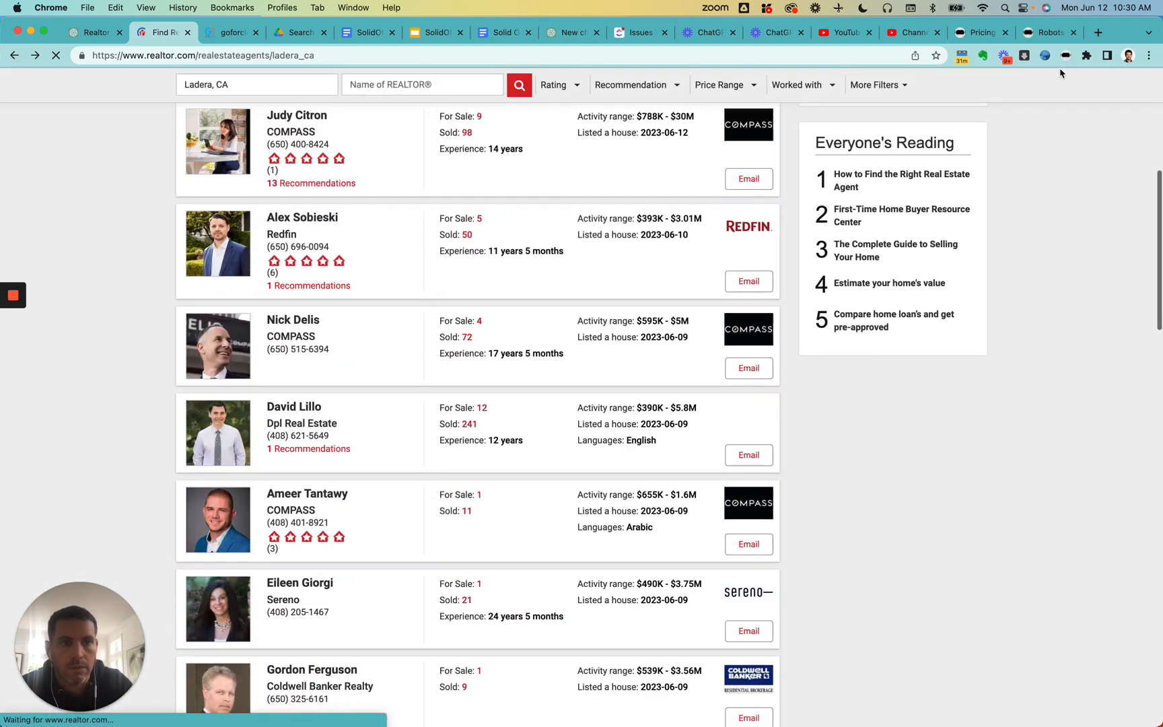
- Build a new Browse AI robot that extracts data from the Ladera, CA real estate agents page
left_click(1065, 55)
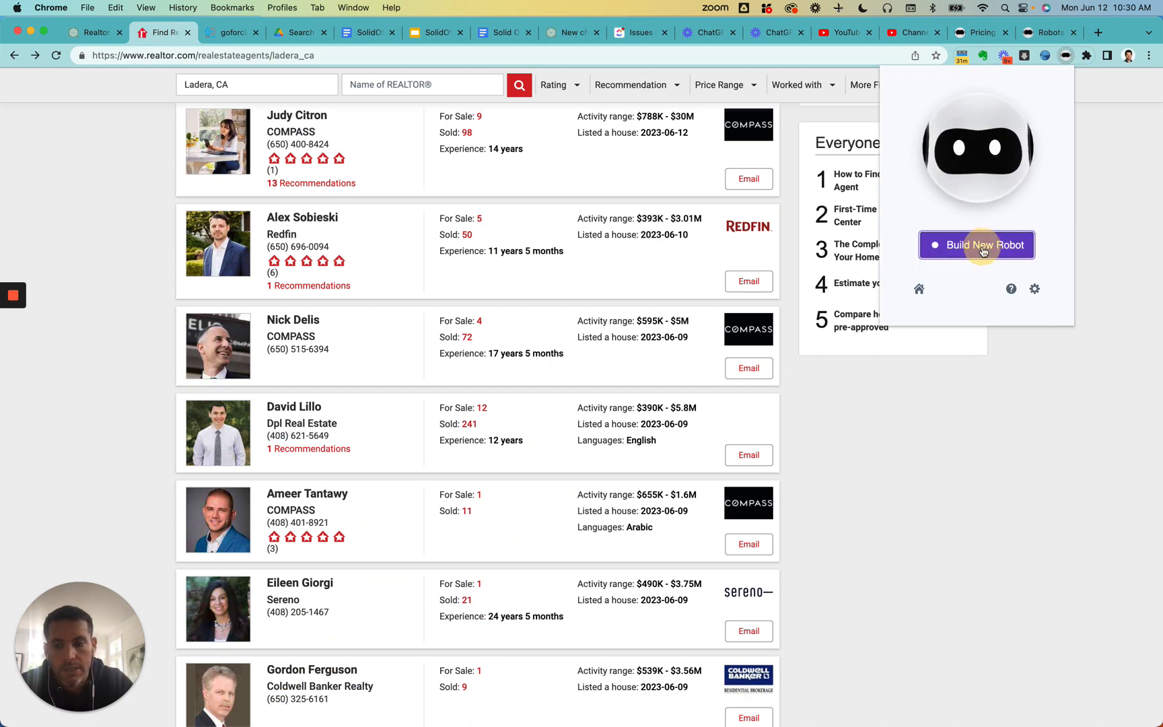
mouse_move(982, 249)
left_click(976, 194)
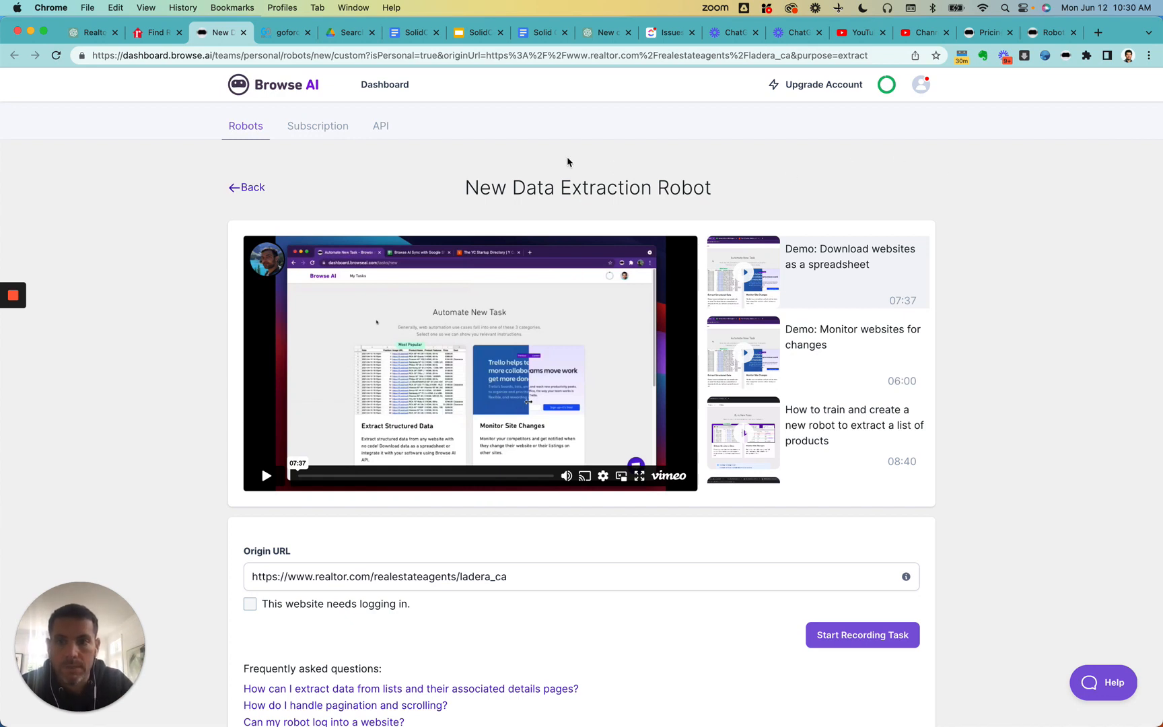
left_click(155, 32)
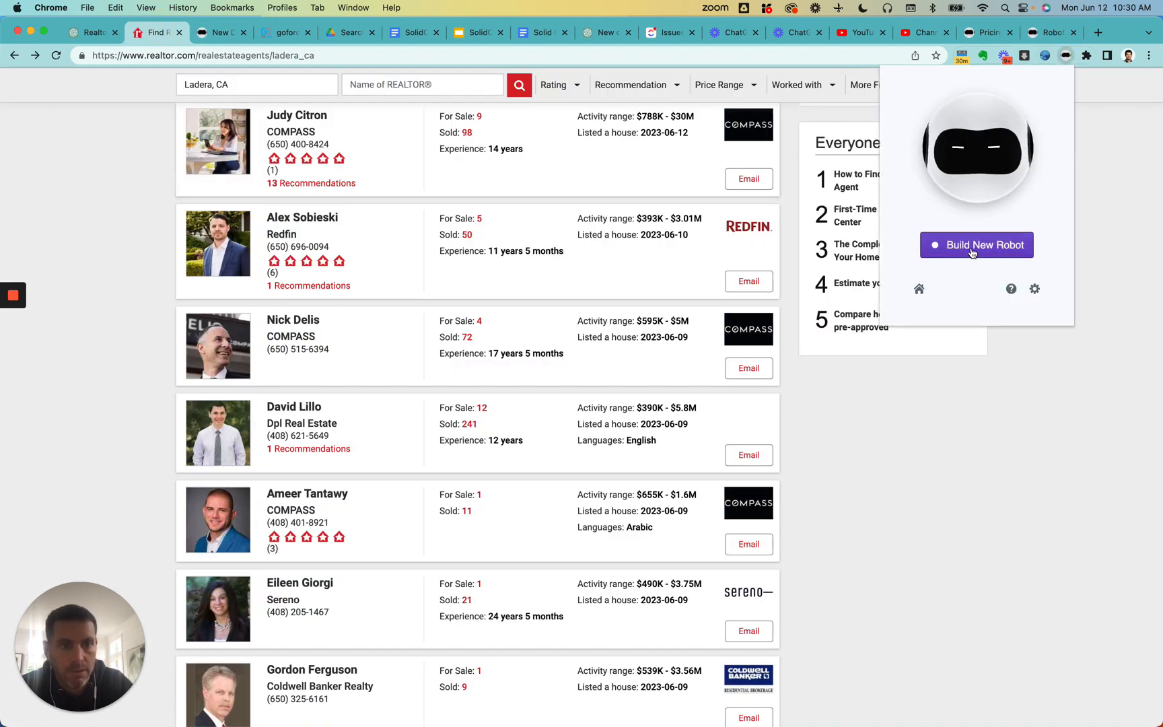
left_click(972, 250)
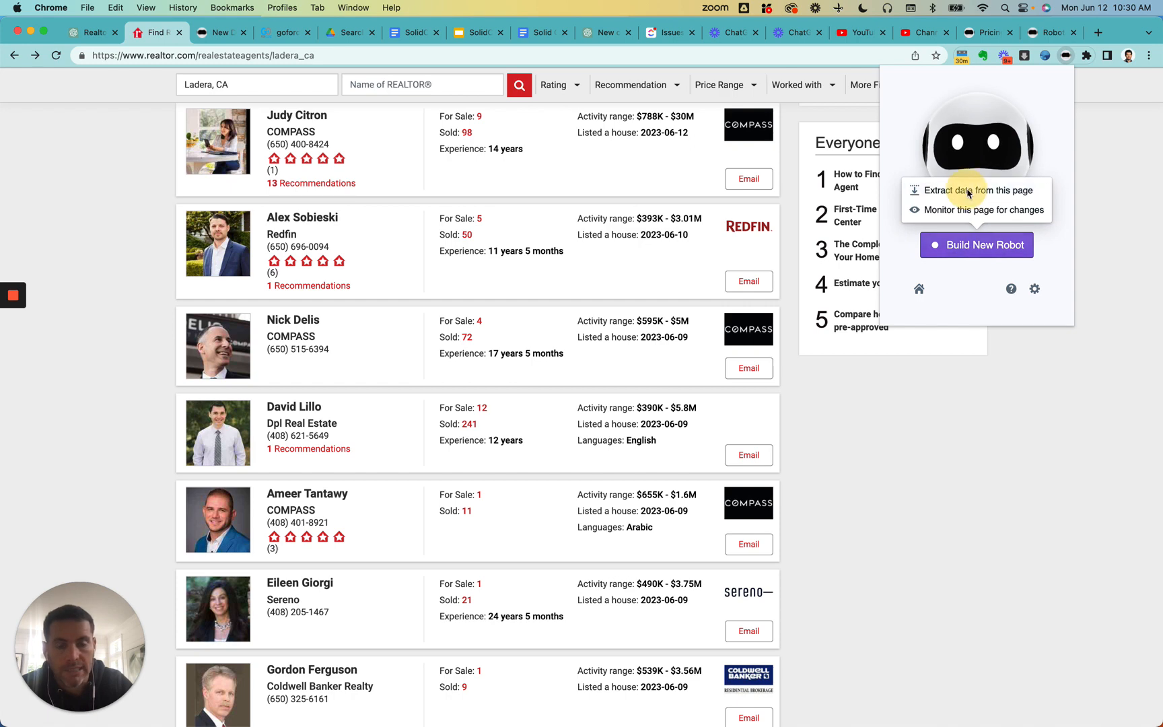
left_click(969, 190)
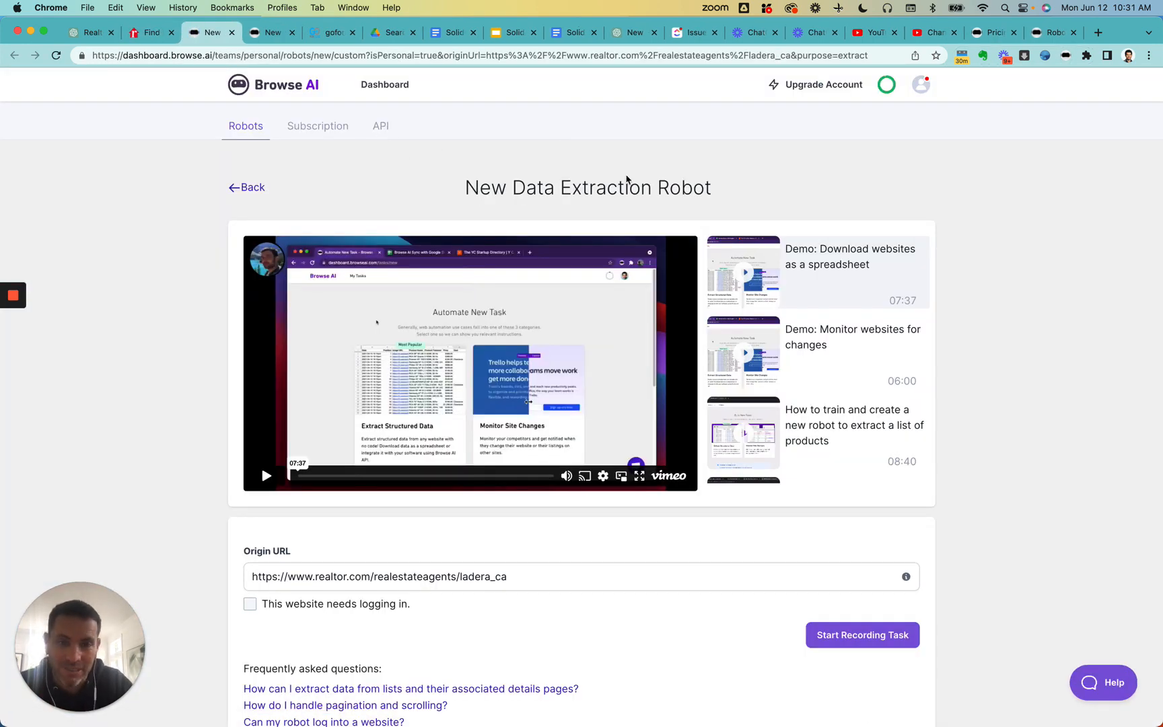
- Check the origin URL of the new extraction robot, start recording the task and acknowledge the recording instructions
scroll(626, 179, "down", 1)
left_click(545, 540)
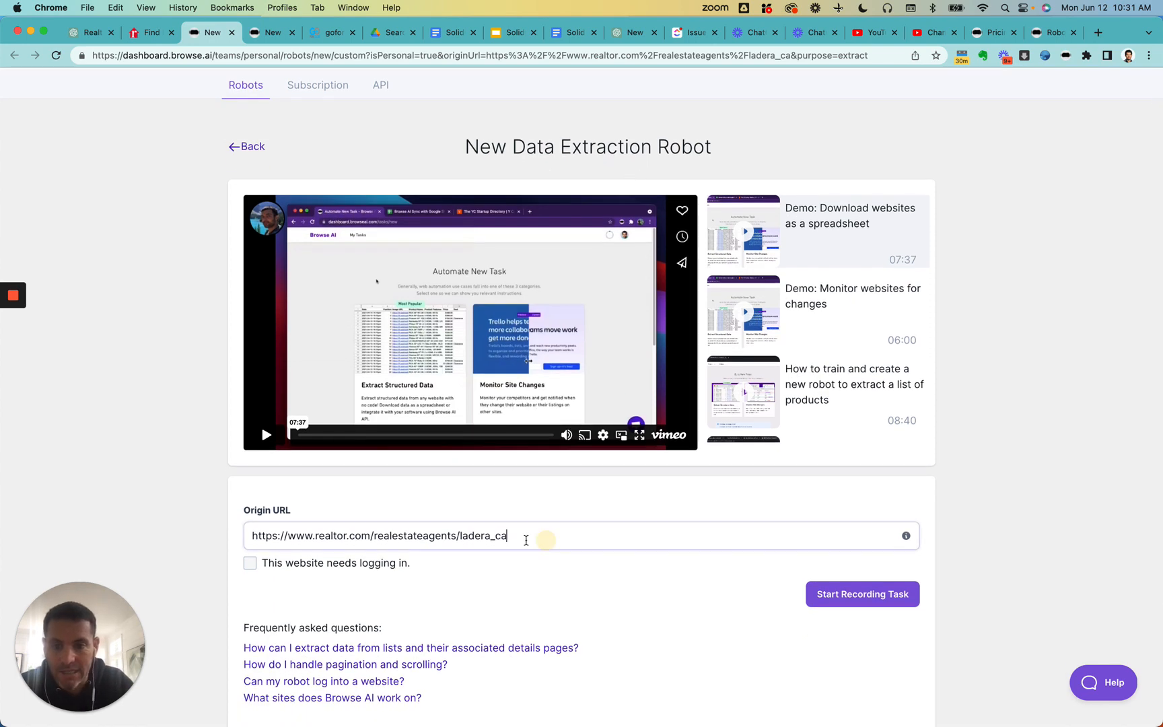
left_click_drag(526, 540, 216, 524)
scroll(582, 548, "down", 1)
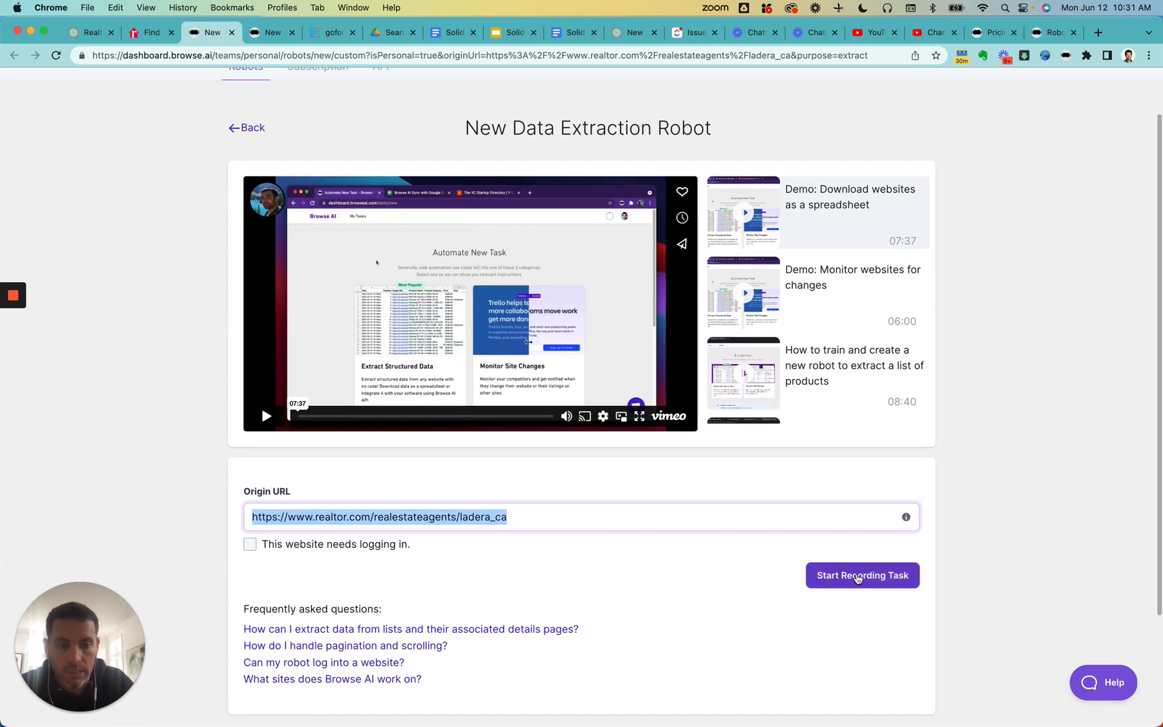
left_click(857, 576)
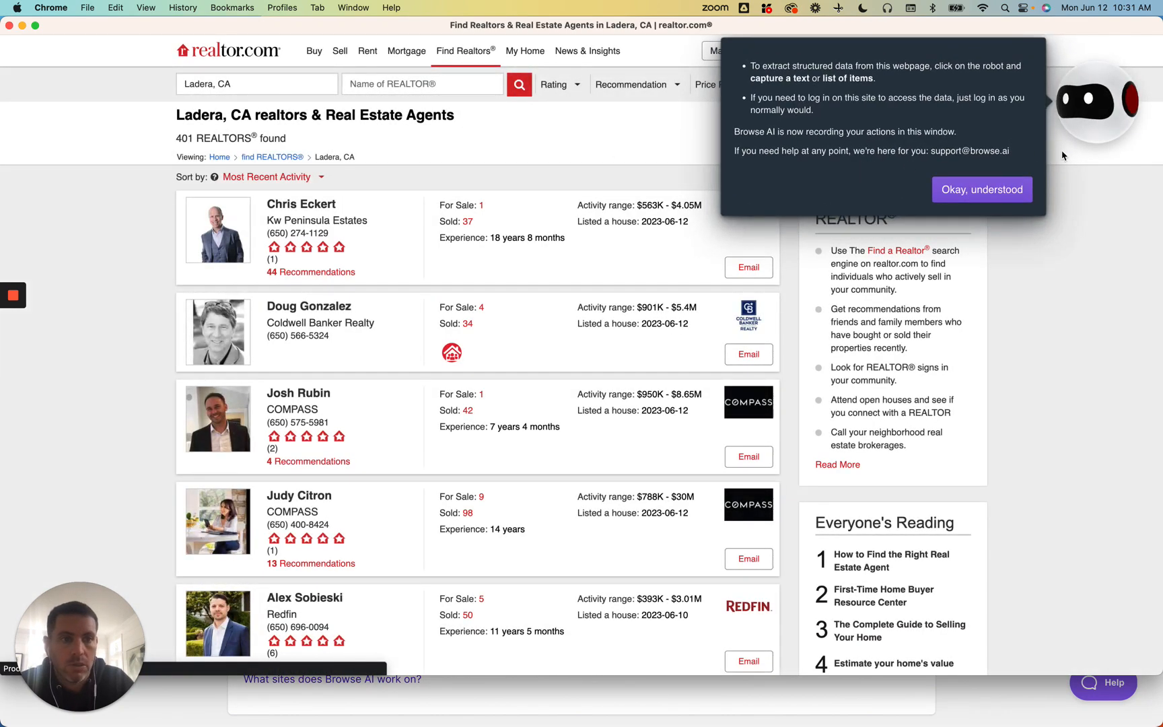
left_click(982, 189)
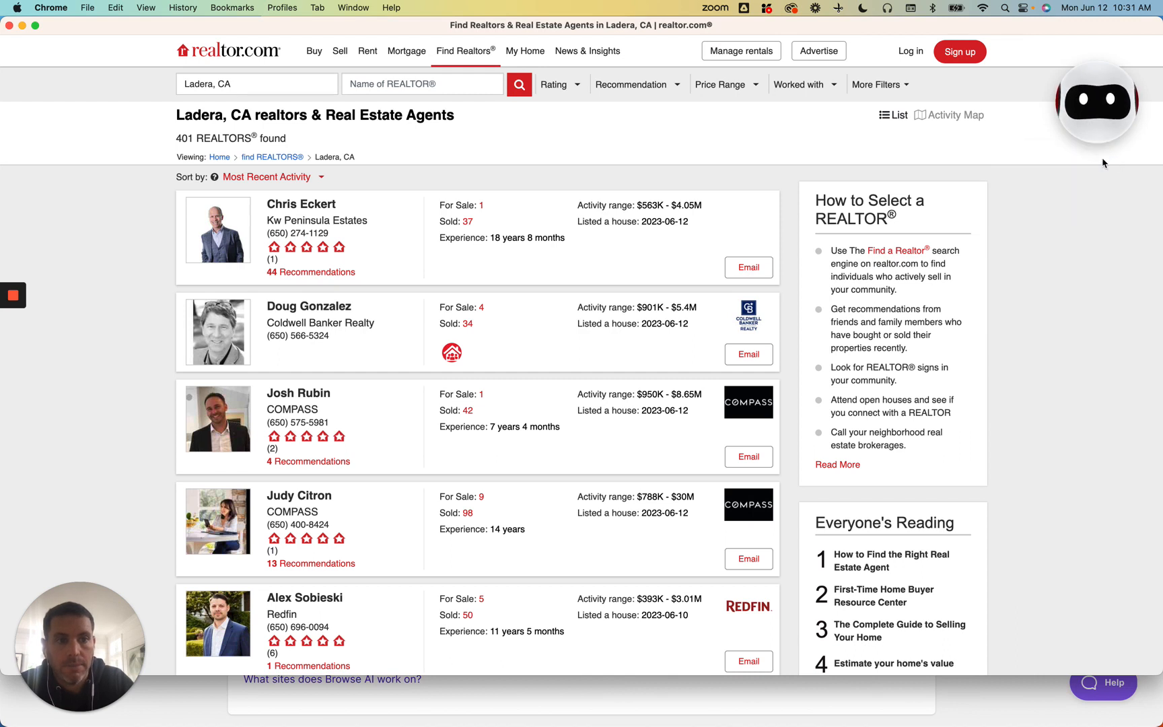
- Start a list capture on the agent cards and select each agent's name and phone number as visible texts
left_click(1094, 113)
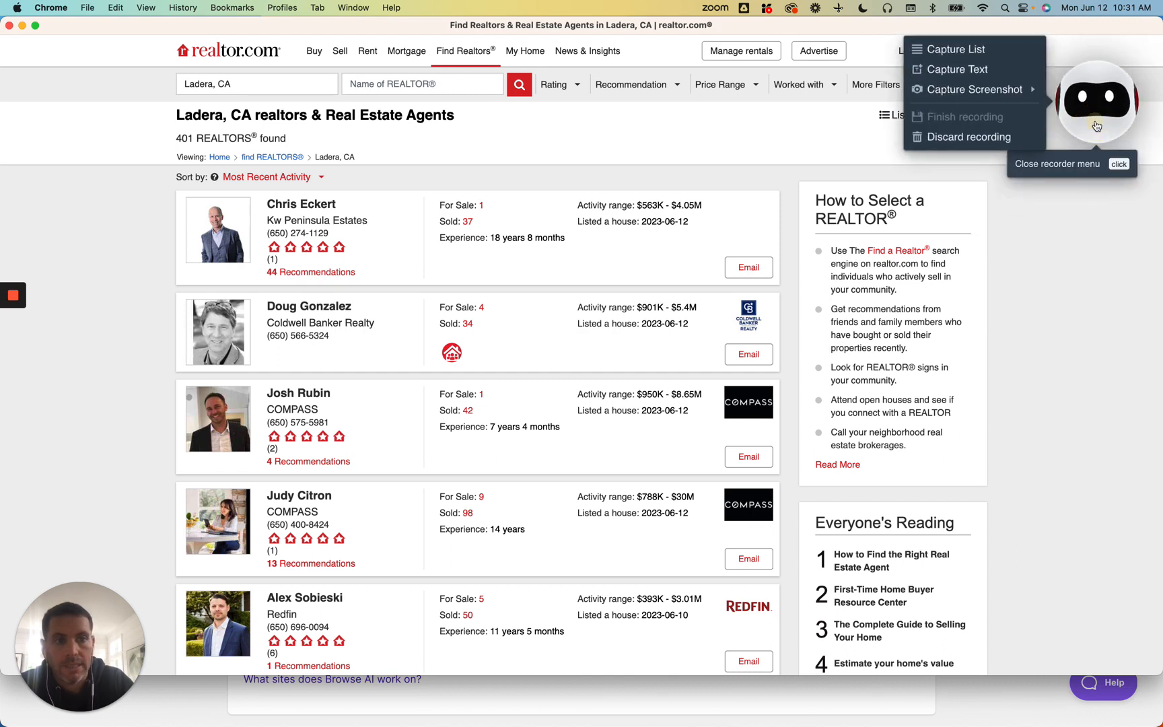
left_click(977, 53)
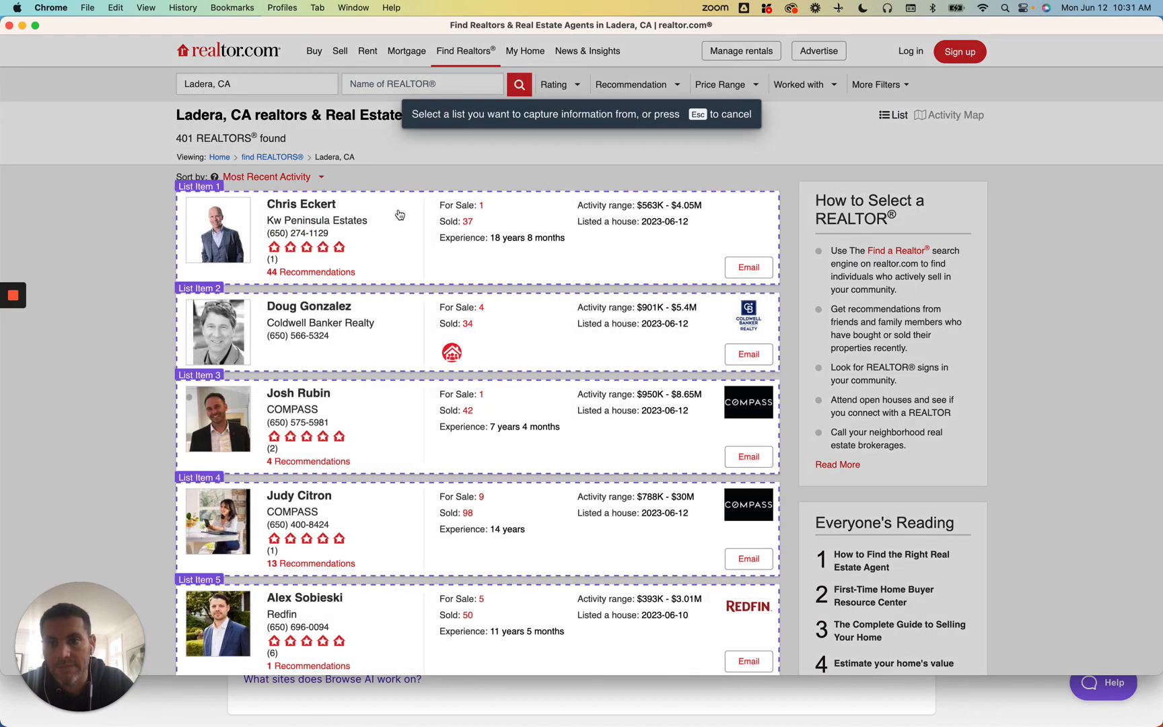
left_click(397, 210)
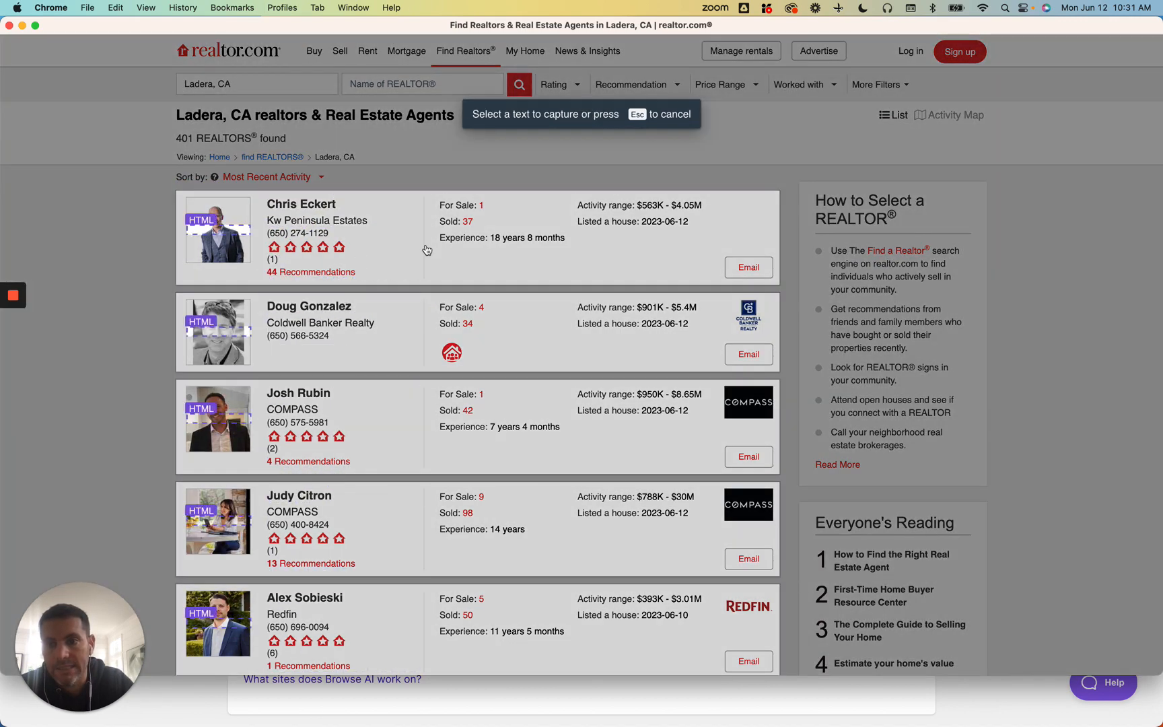
left_click(309, 210)
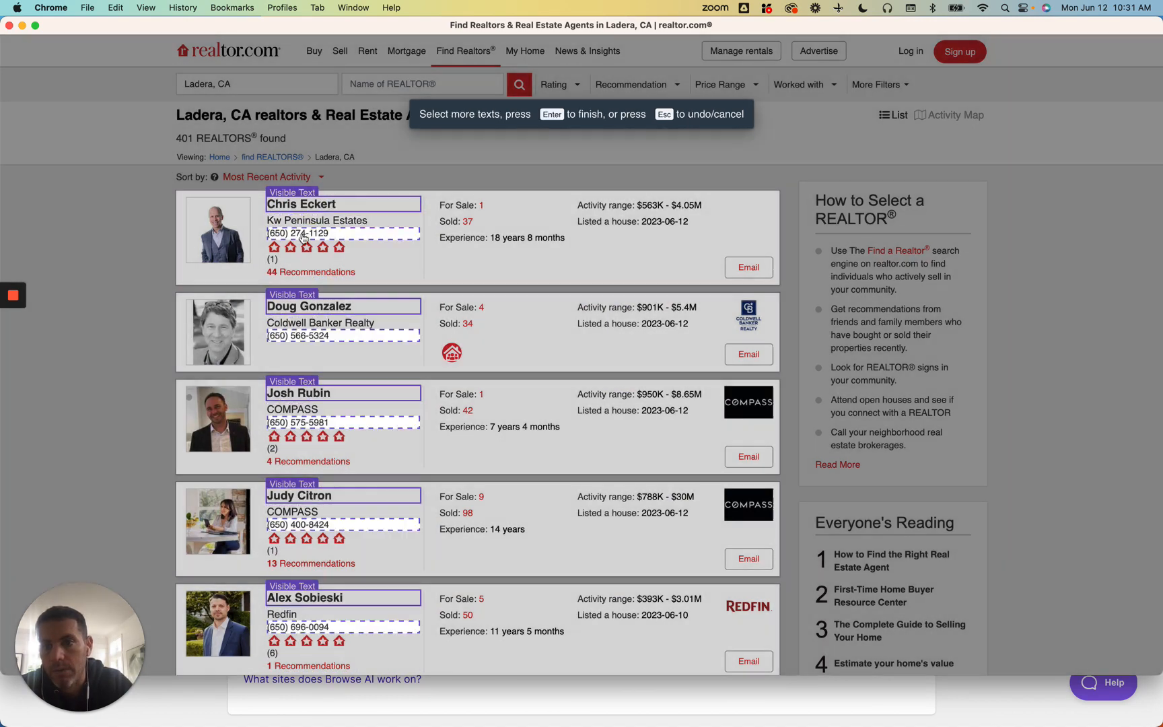
left_click(303, 235)
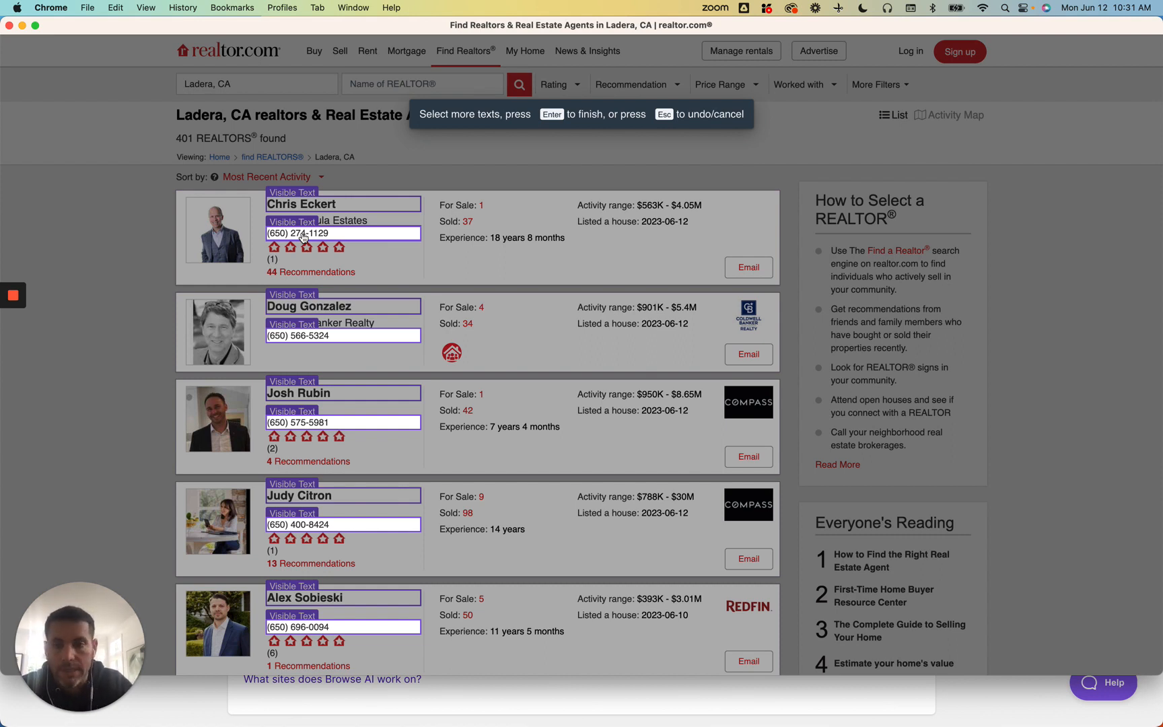
key("Return")
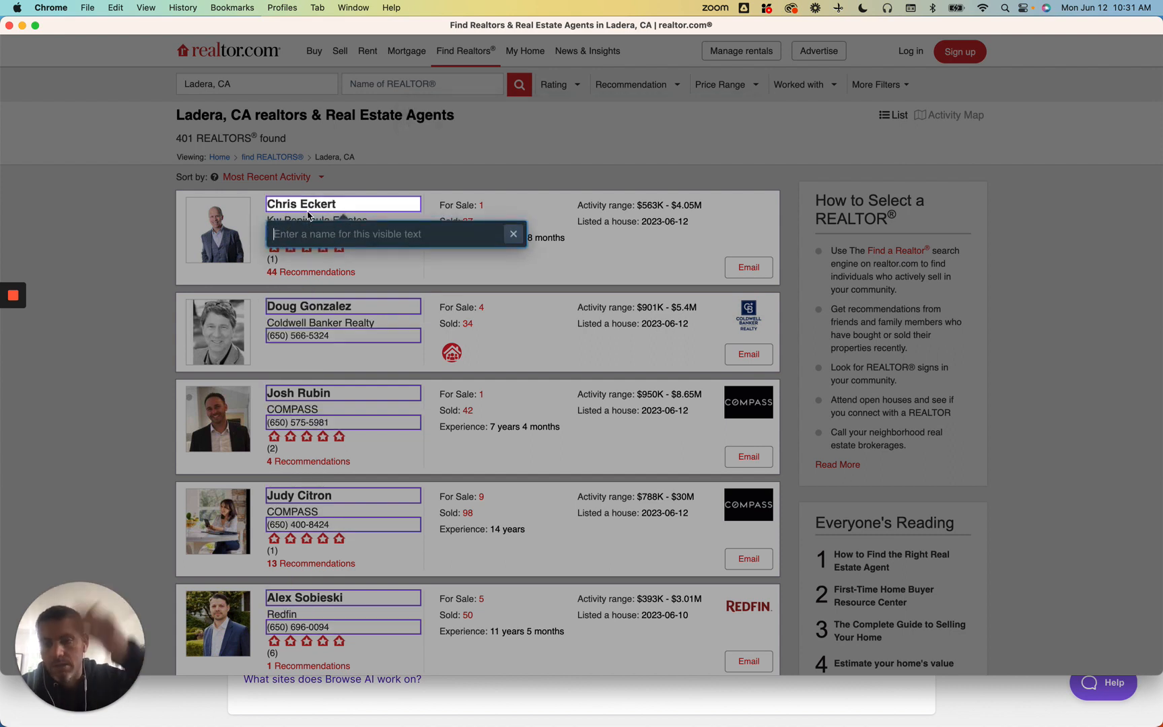
- Label the two captured text fields "Name" and "Phone"
type("Name")
key("Return")
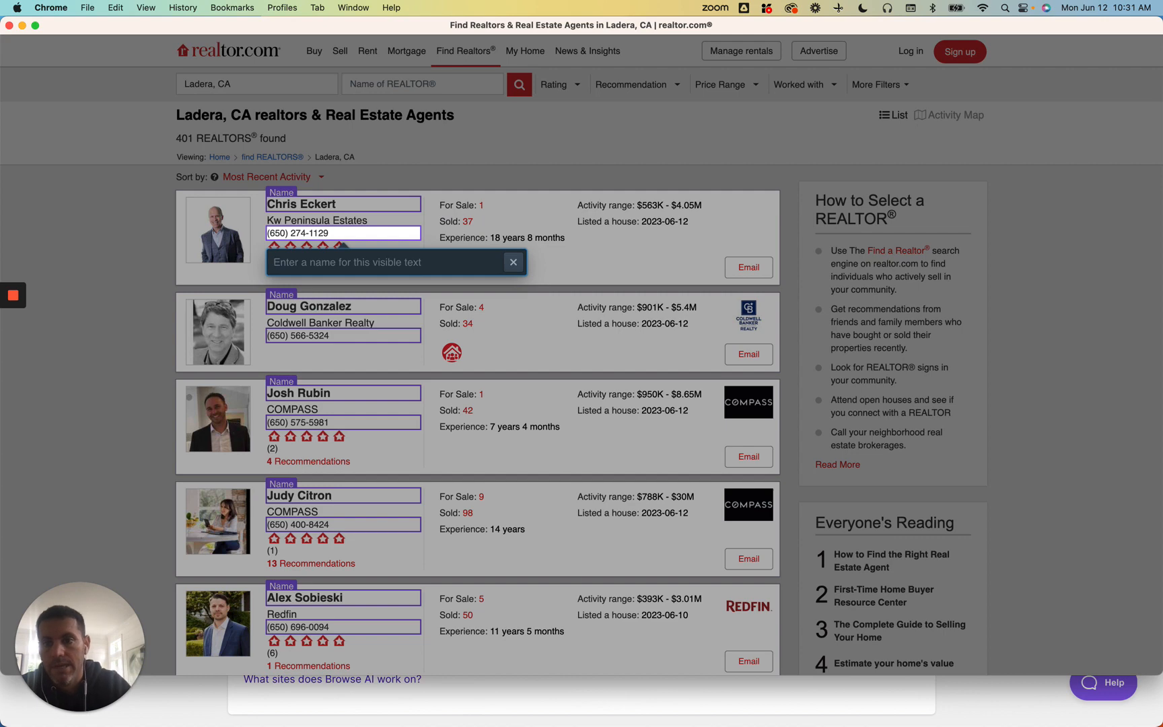
type("Phone")
key("Return")
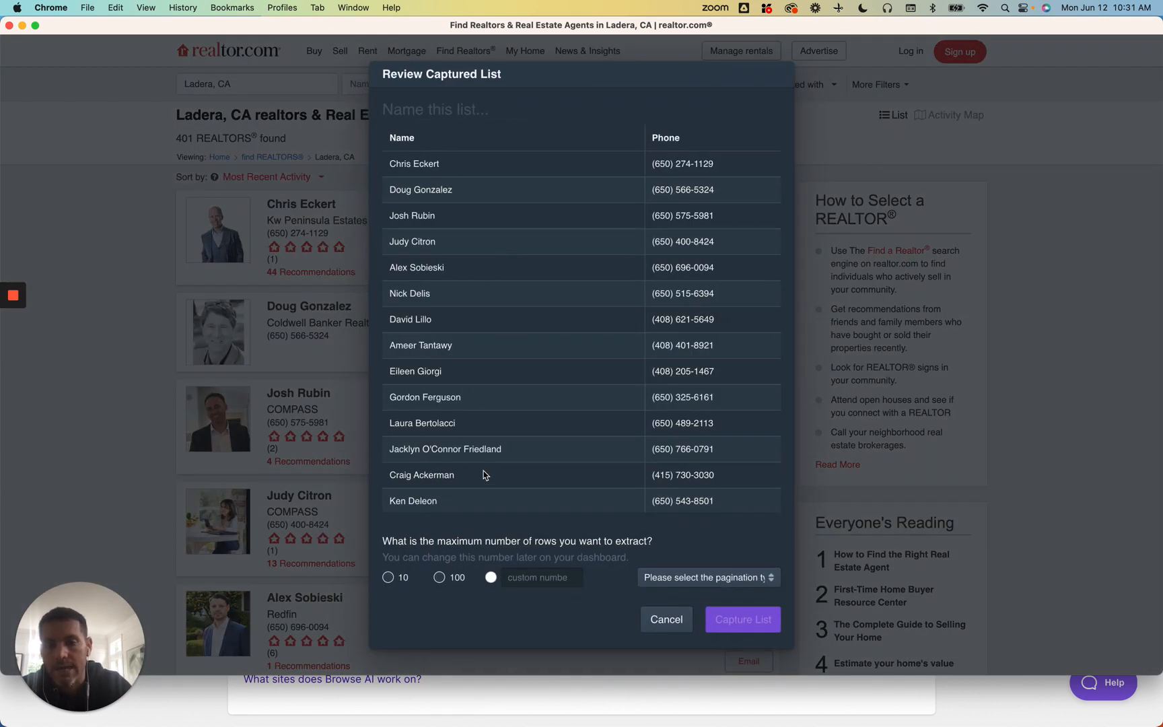
- Name the captured list "AGENT CONTACT"
left_click(448, 109)
type("Re")
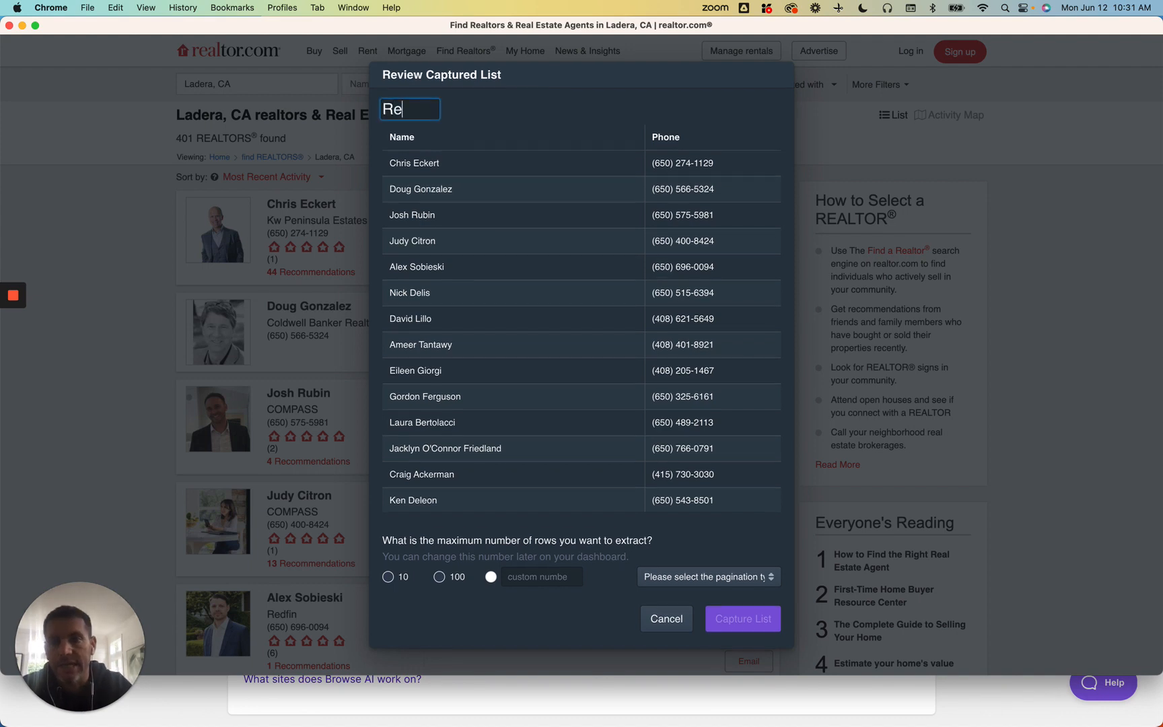
type("alt")
key("BackSpace")
key("BackSpace")
key("BackSpace")
key("BackSpace")
key("BackSpace")
type("AG")
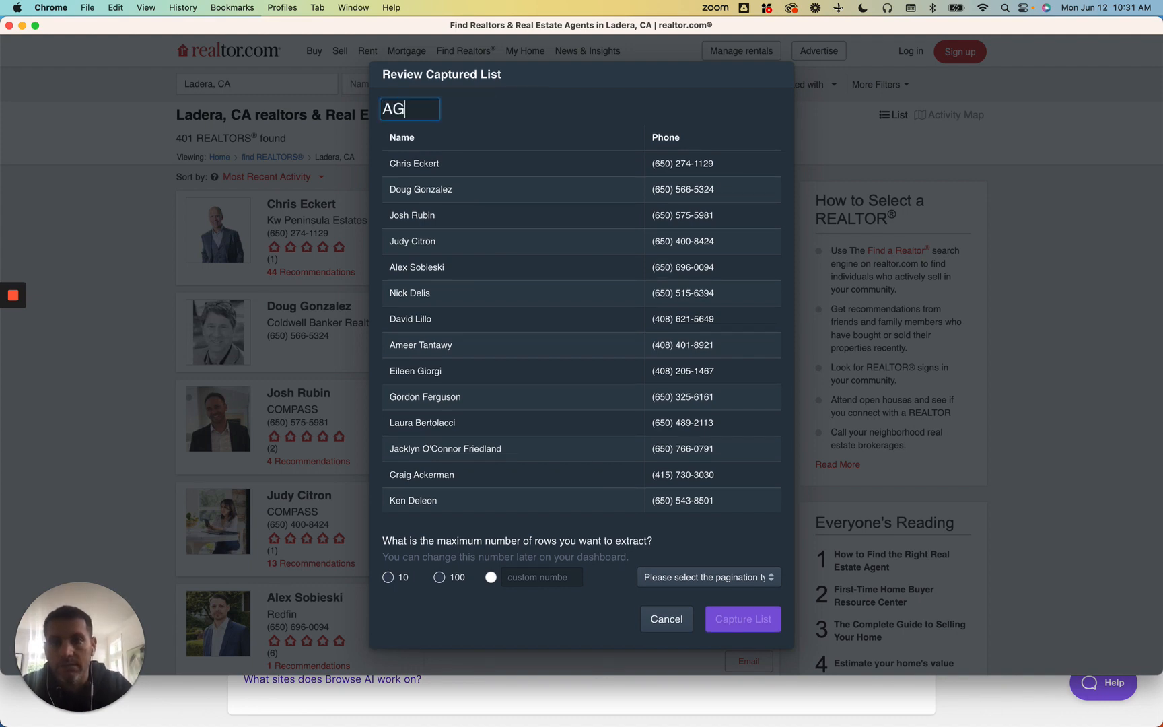
type("ENT CONTACT")
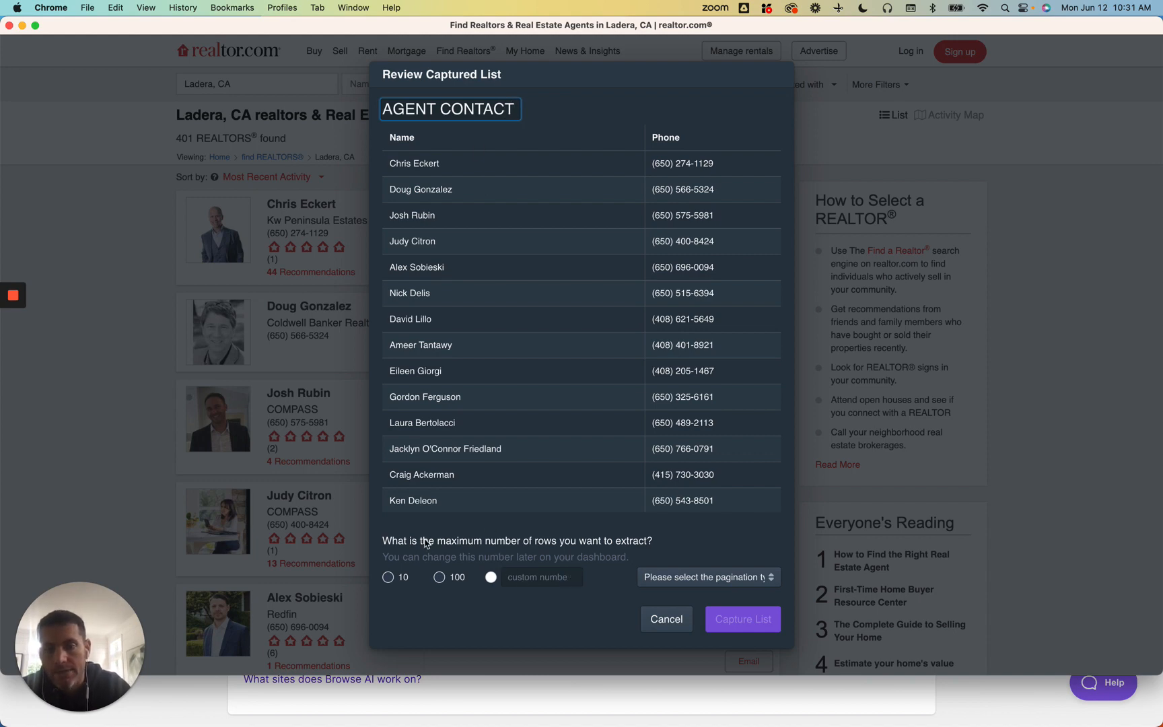
- Set the maximum number of rows to extract to a custom value of 1000
left_click_drag(419, 540, 600, 554)
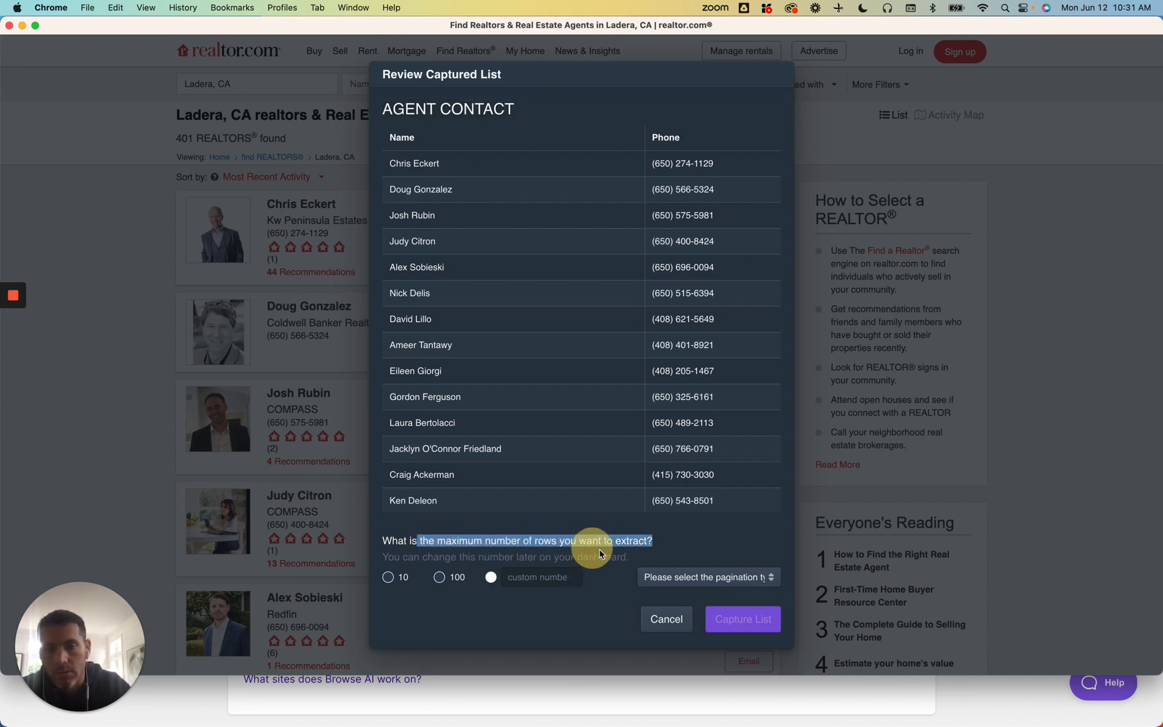
left_click(535, 577)
type("1000")
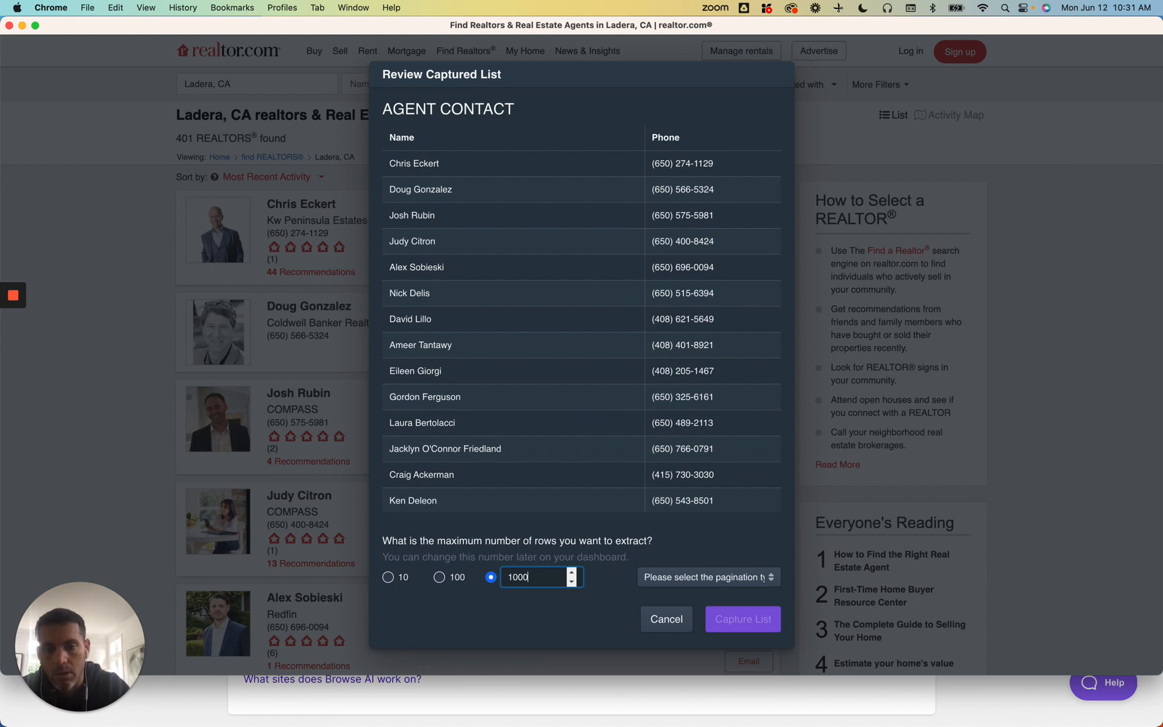
- Set pagination to "Click on next to navigate to the next page" using the agent list's Next link, and capture the list
left_click(738, 585)
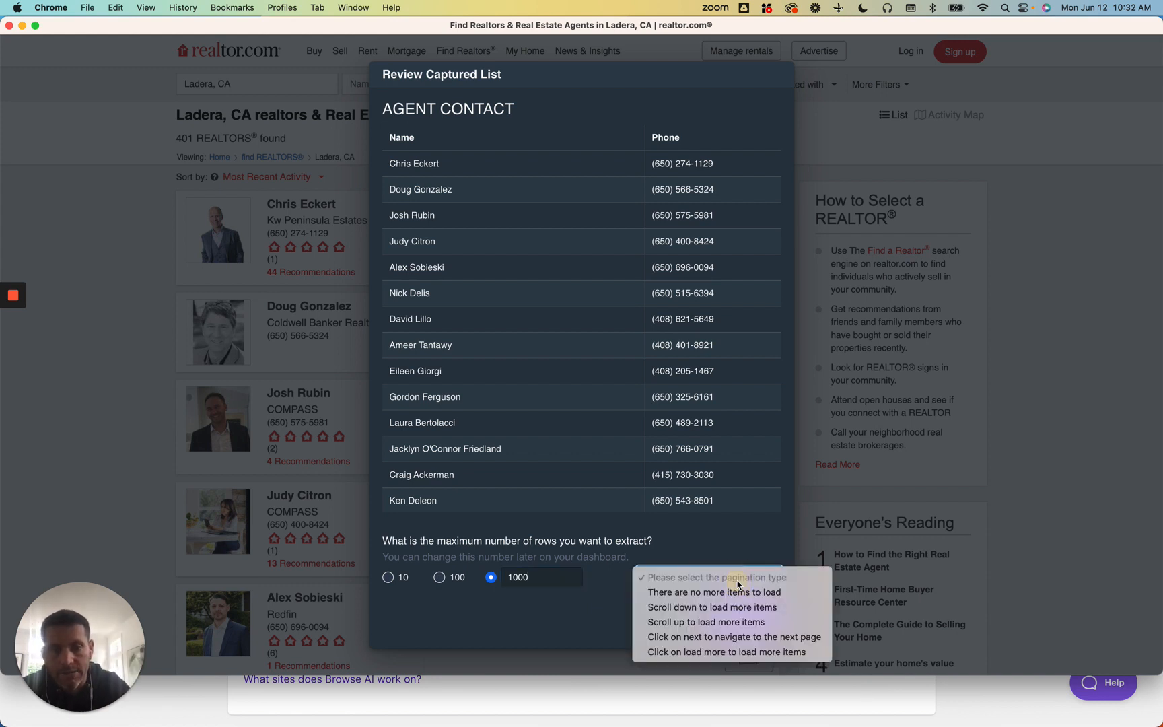
left_click(723, 638)
scroll(666, 561, "down", 15)
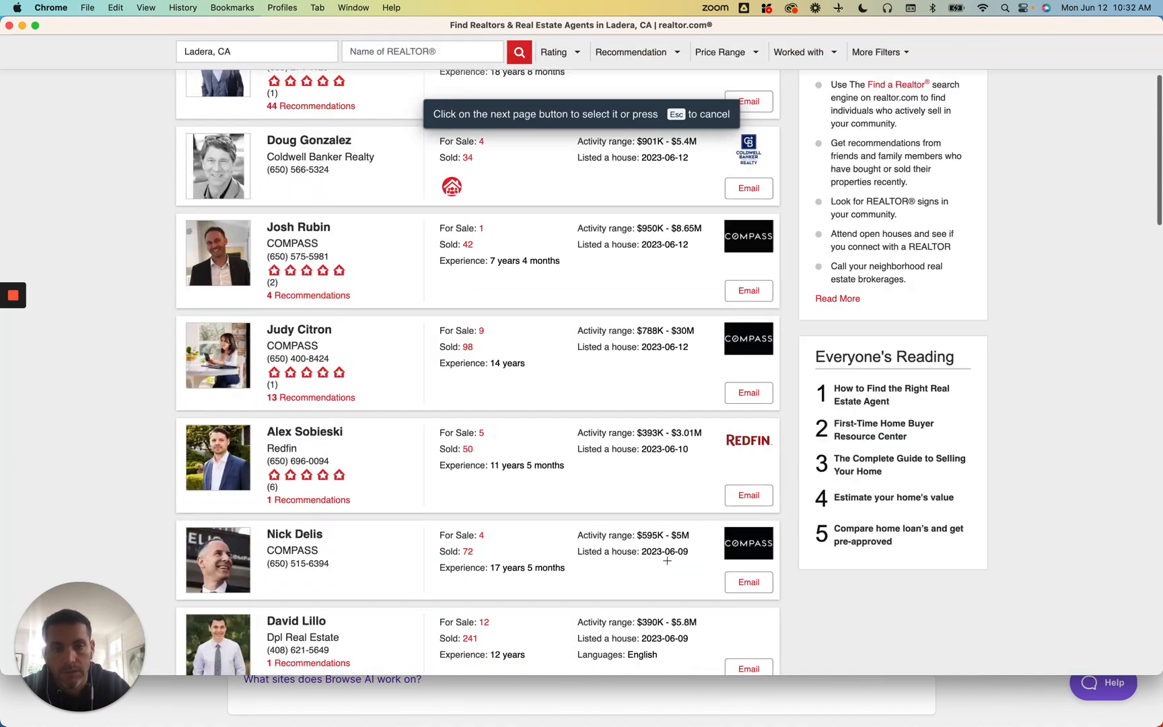
scroll(666, 561, "down", 14)
scroll(665, 557, "up", 3)
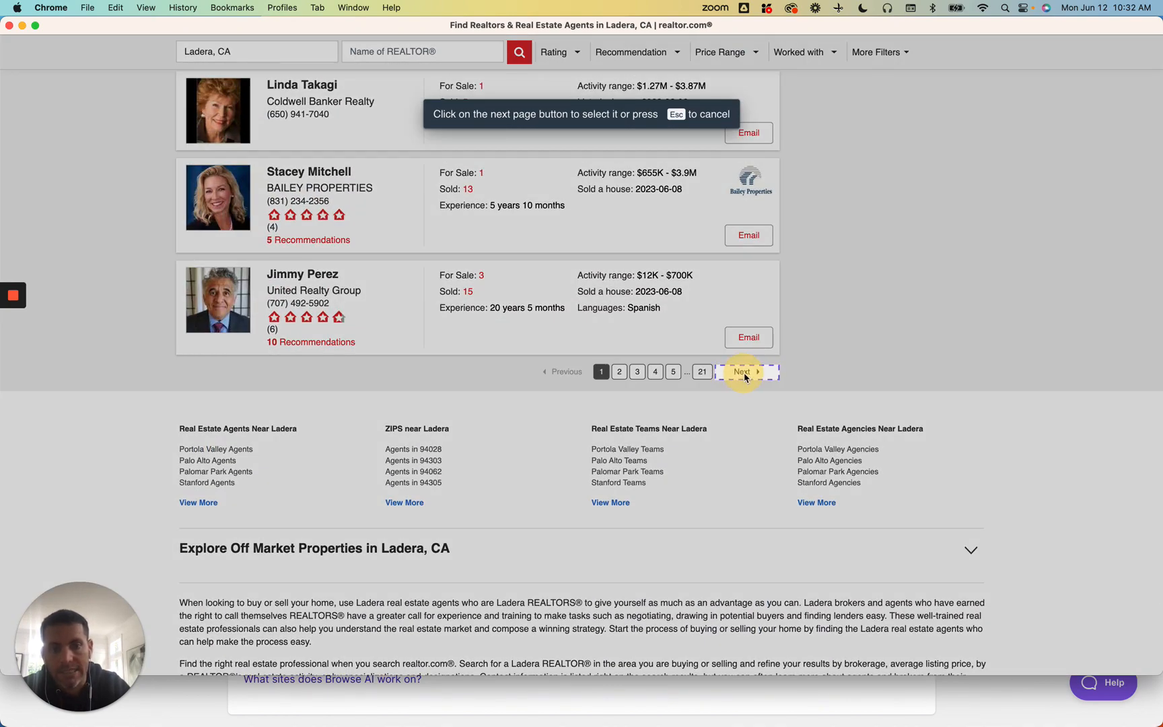
left_click(744, 371)
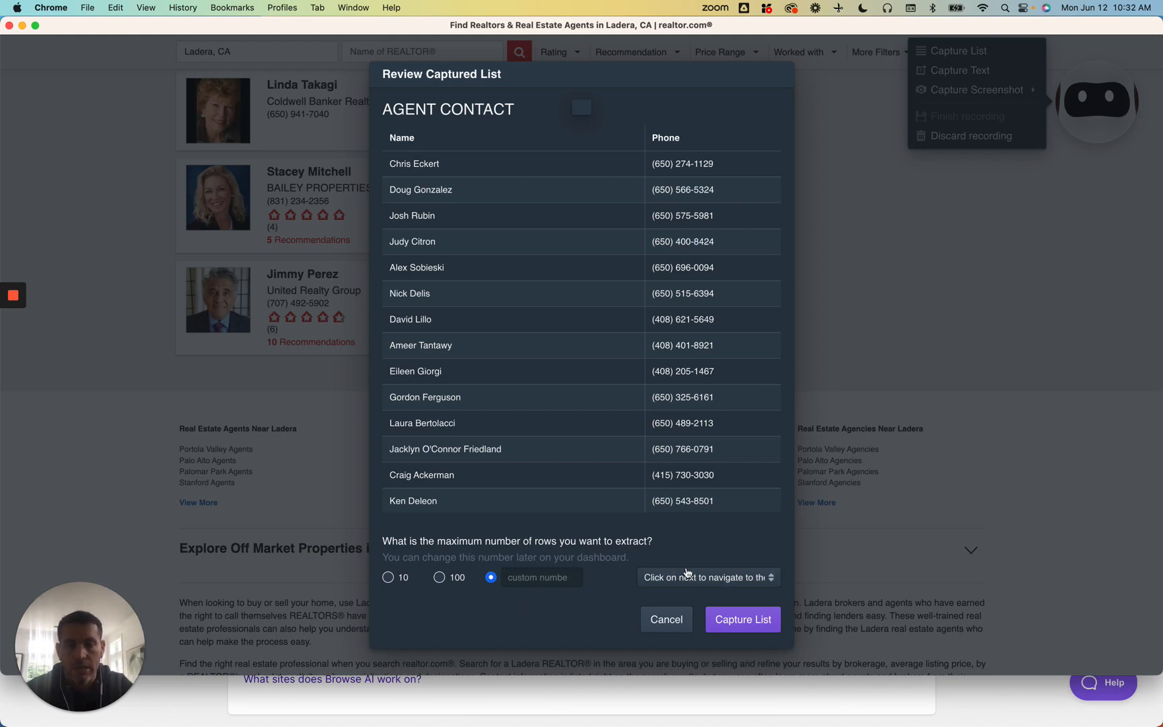
left_click(726, 626)
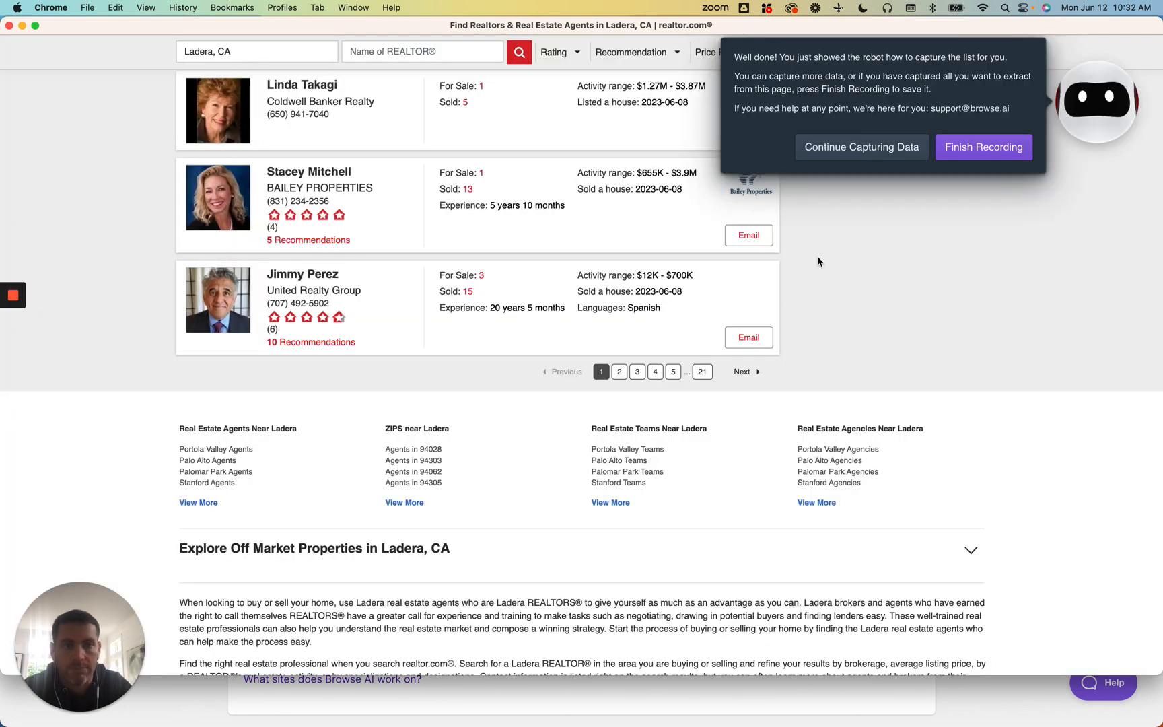
- Finish the recording and save the robot under the name "Capture Realtor.com agent name and number"
left_click(997, 146)
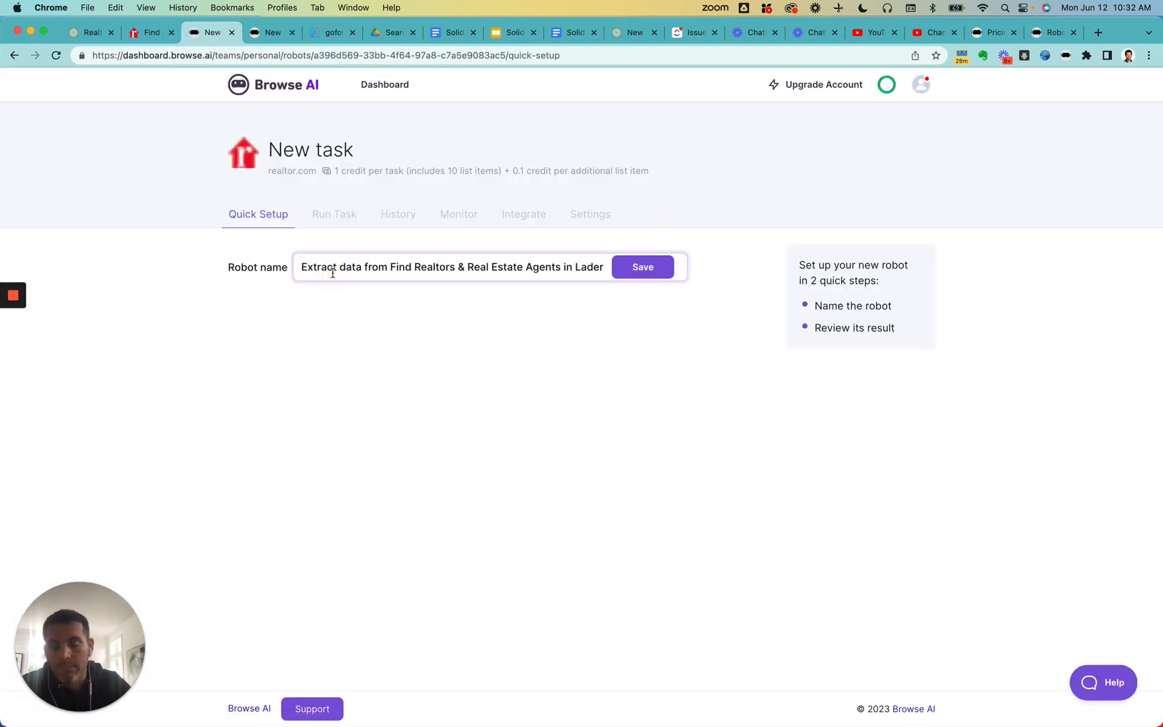
key("super+a")
type("CAPTURE")
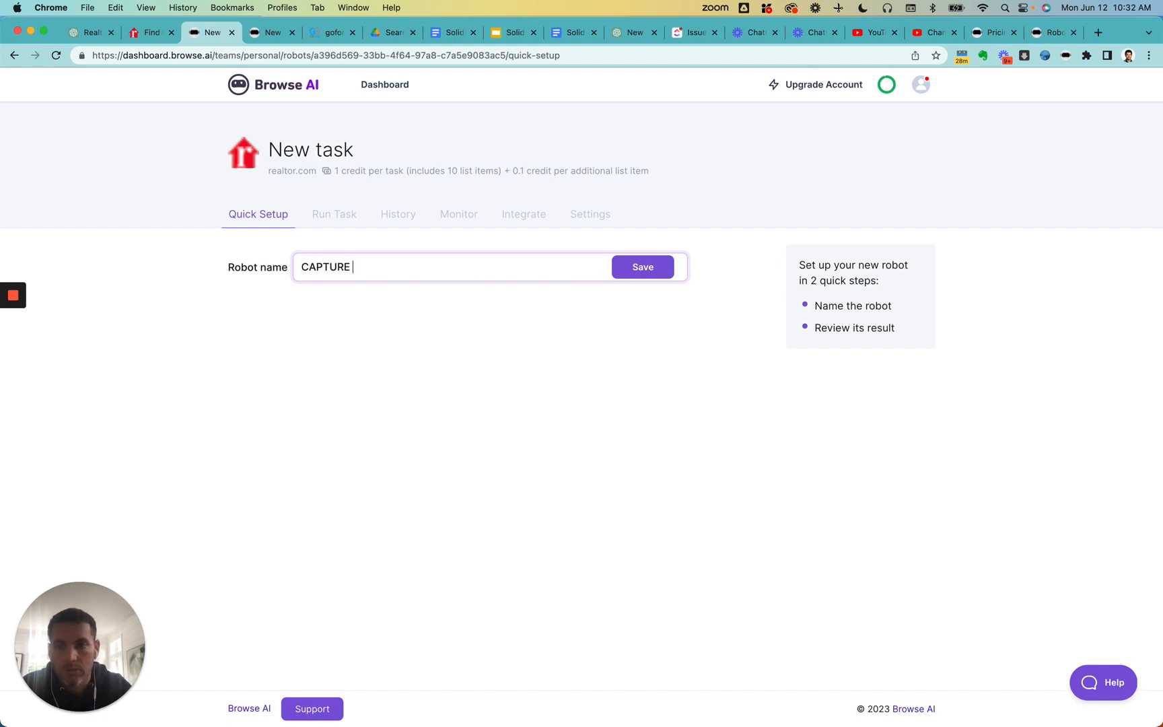
key("super+a")
key("BackSpace")
type("Capture Real")
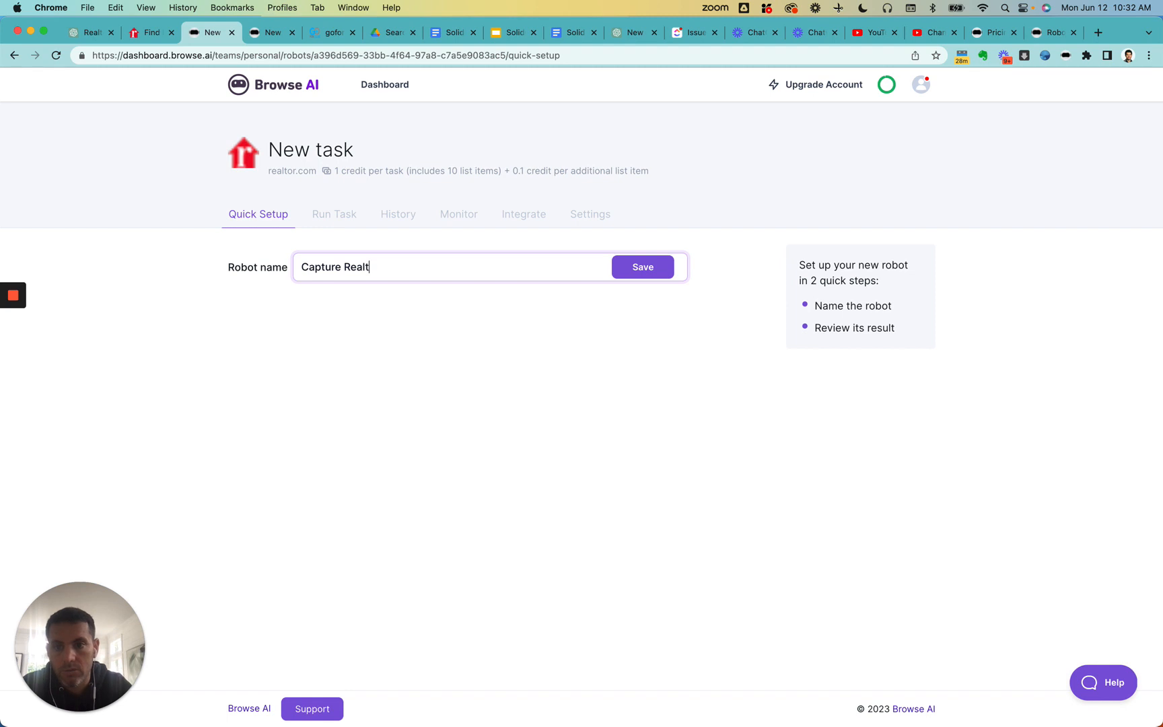
type("tor.com a")
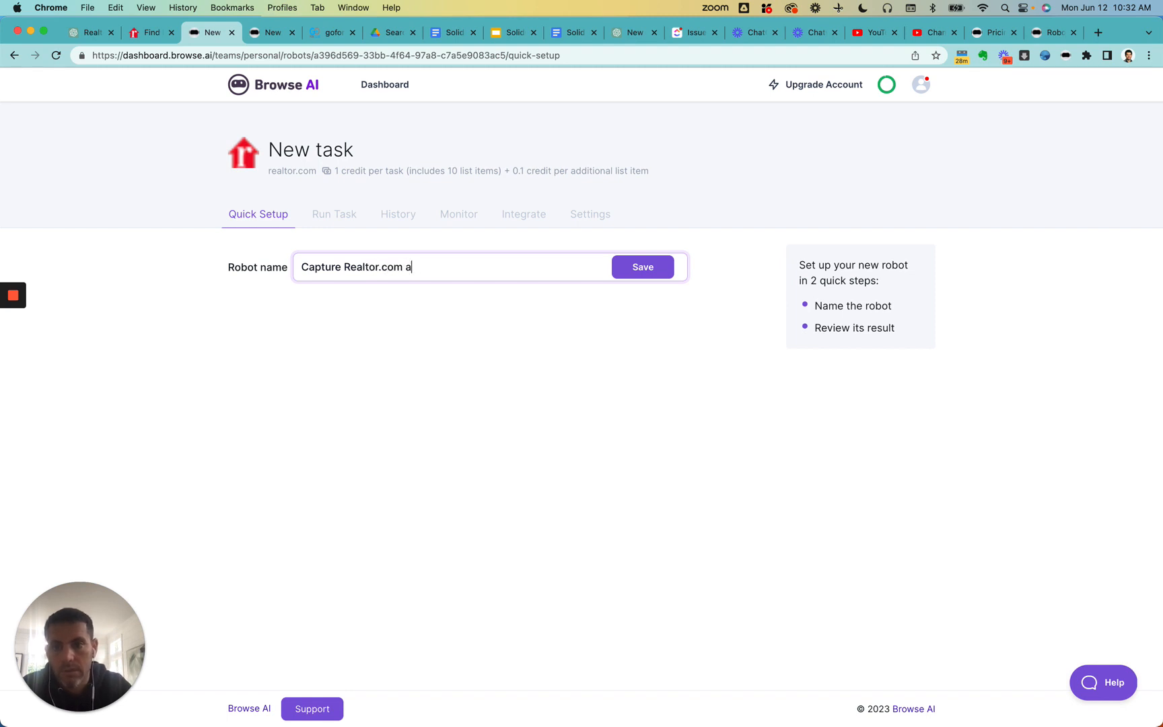
type("gent name and n")
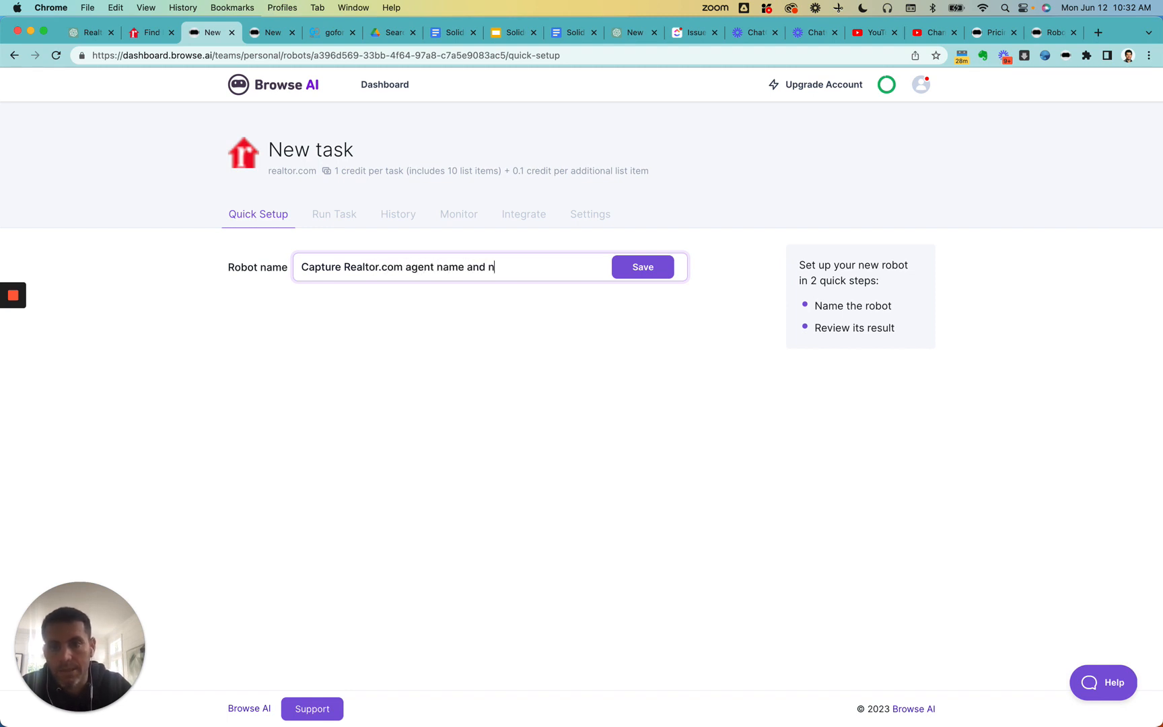
type("umber")
left_click(641, 266)
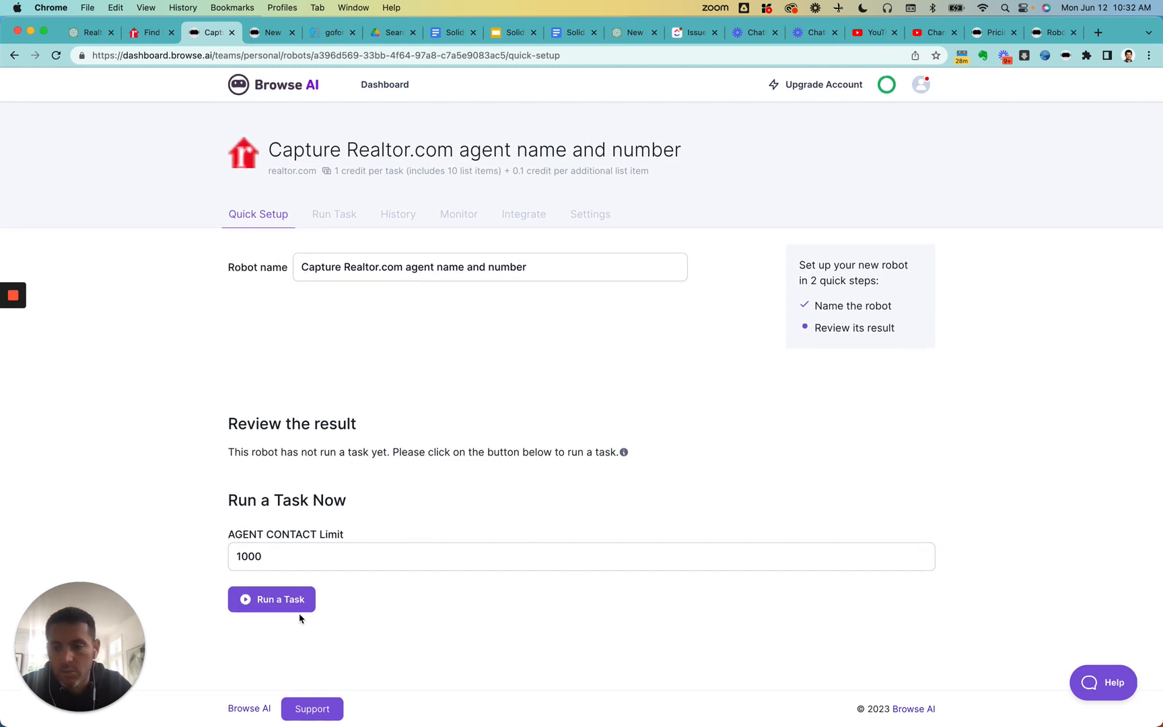
- Set the AGENT CONTACT limit to 3 and run a task with the robot
left_click_drag(293, 553, 145, 539)
type("3")
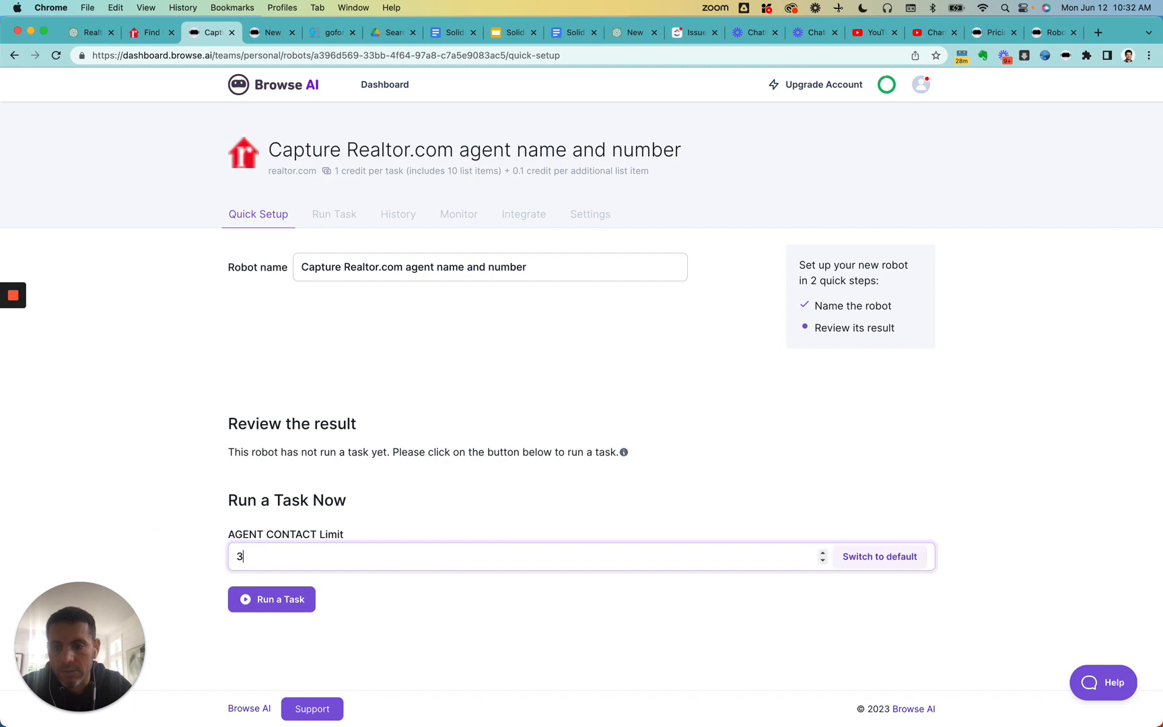
left_click(272, 599)
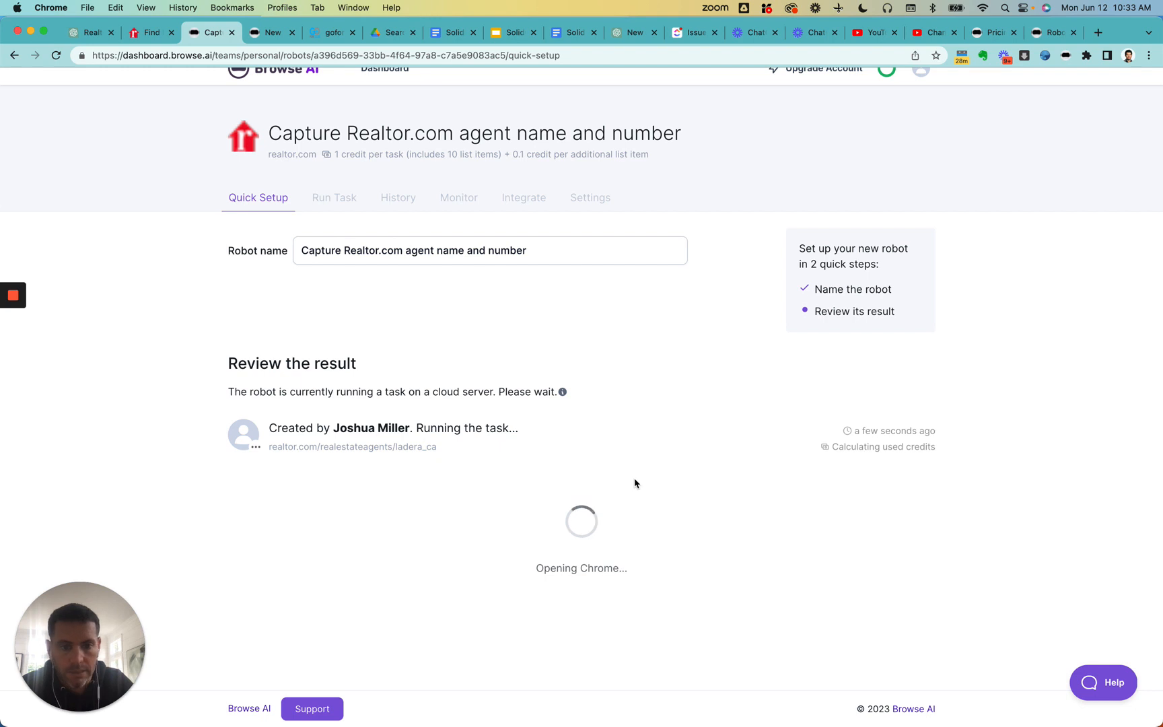
scroll(635, 483, "up", 1)
scroll(635, 483, "down", 1)
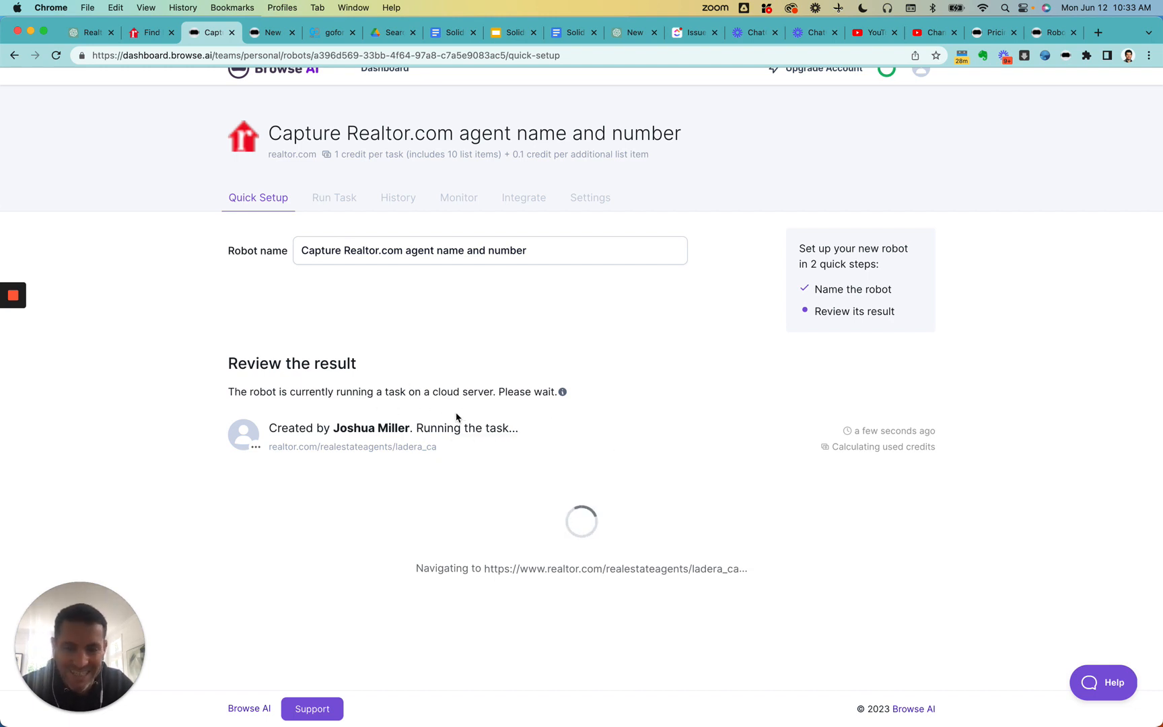
mouse_move(14, 296)
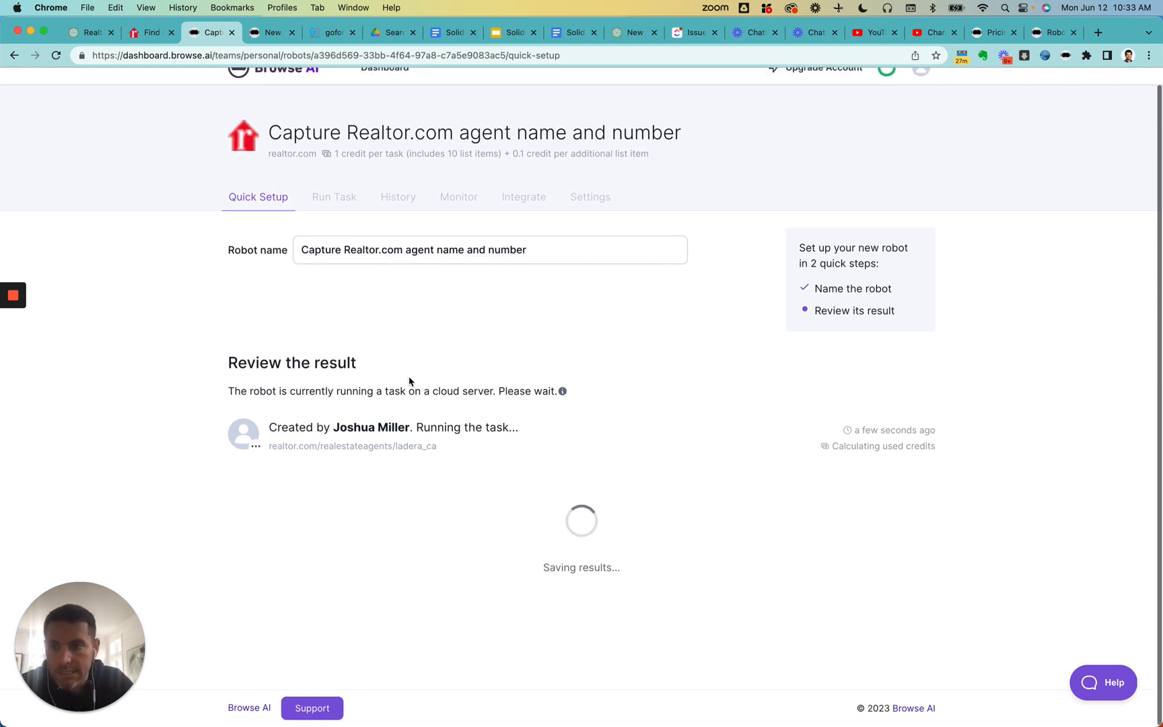
mouse_move(2, 340)
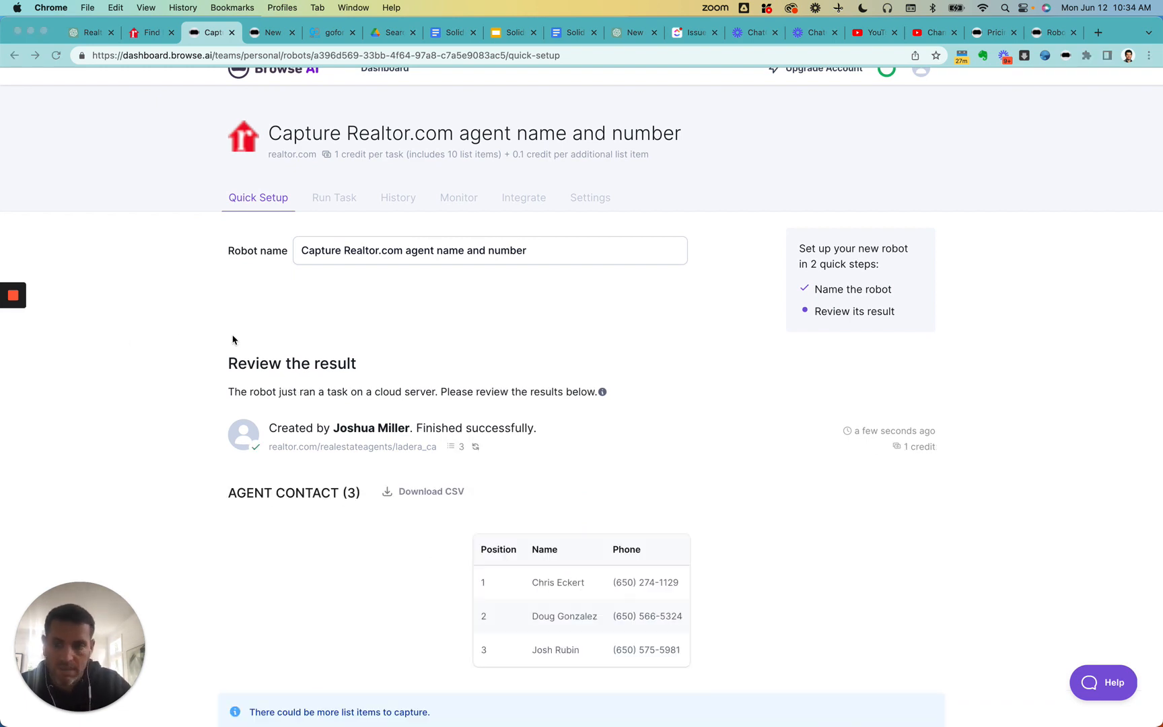
- Review the sample AGENT CONTACT rows, final screen and recorded steps, and finish the robot's setup
scroll(563, 633, "down", 2)
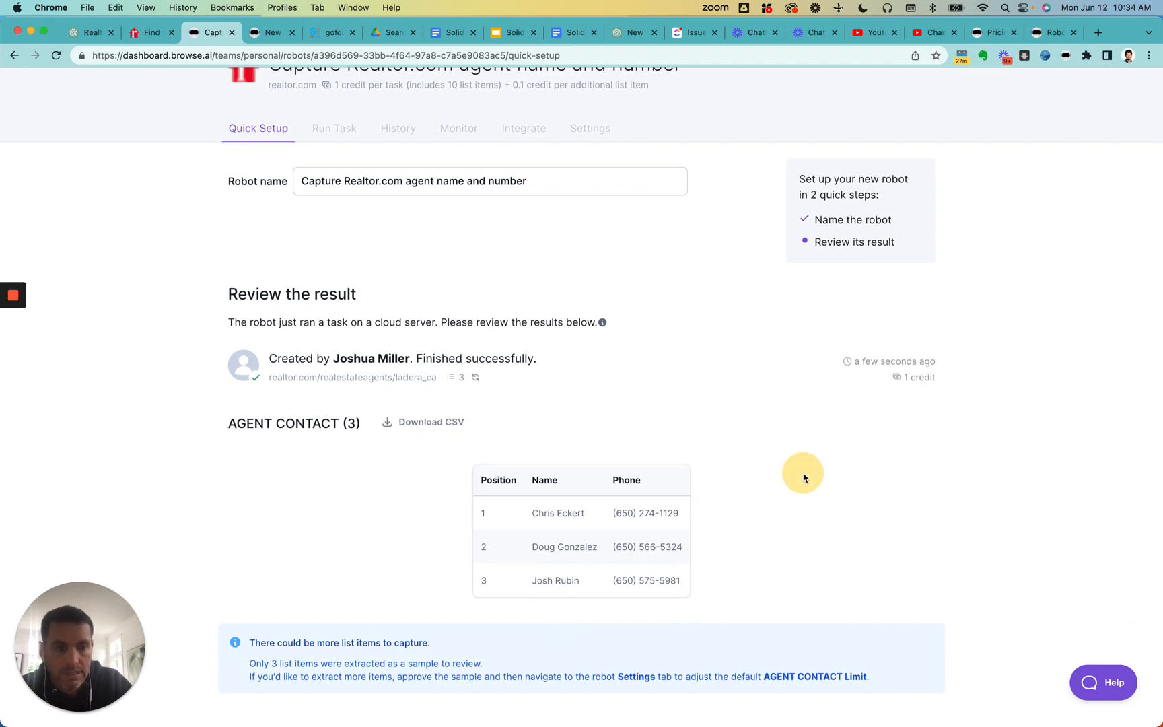
scroll(804, 475, "up", 2)
scroll(803, 477, "down", 10)
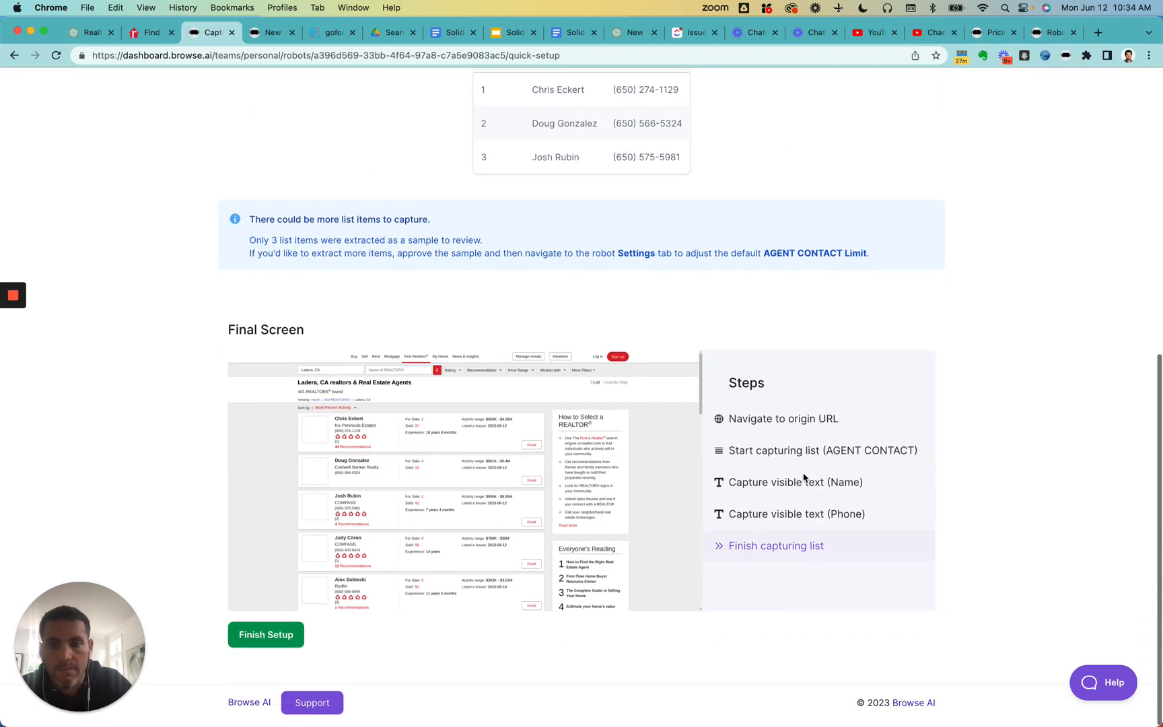
scroll(519, 332, "up", 3)
scroll(518, 407, "down", 3)
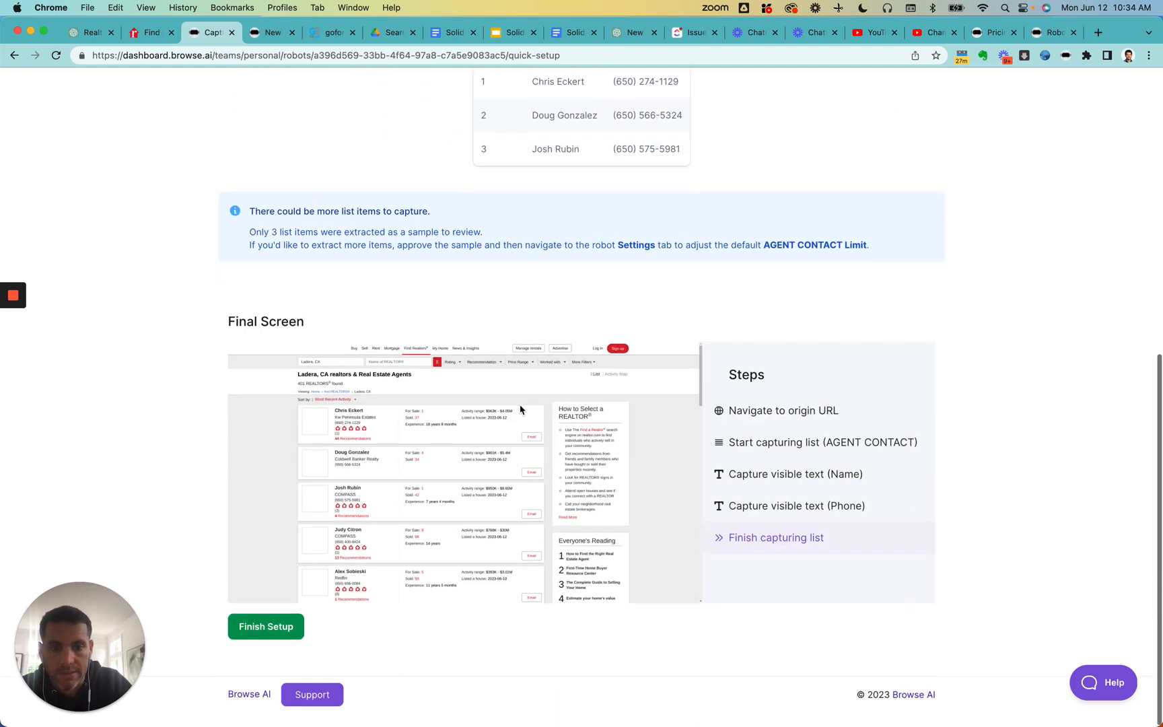
scroll(539, 363, "up", 3)
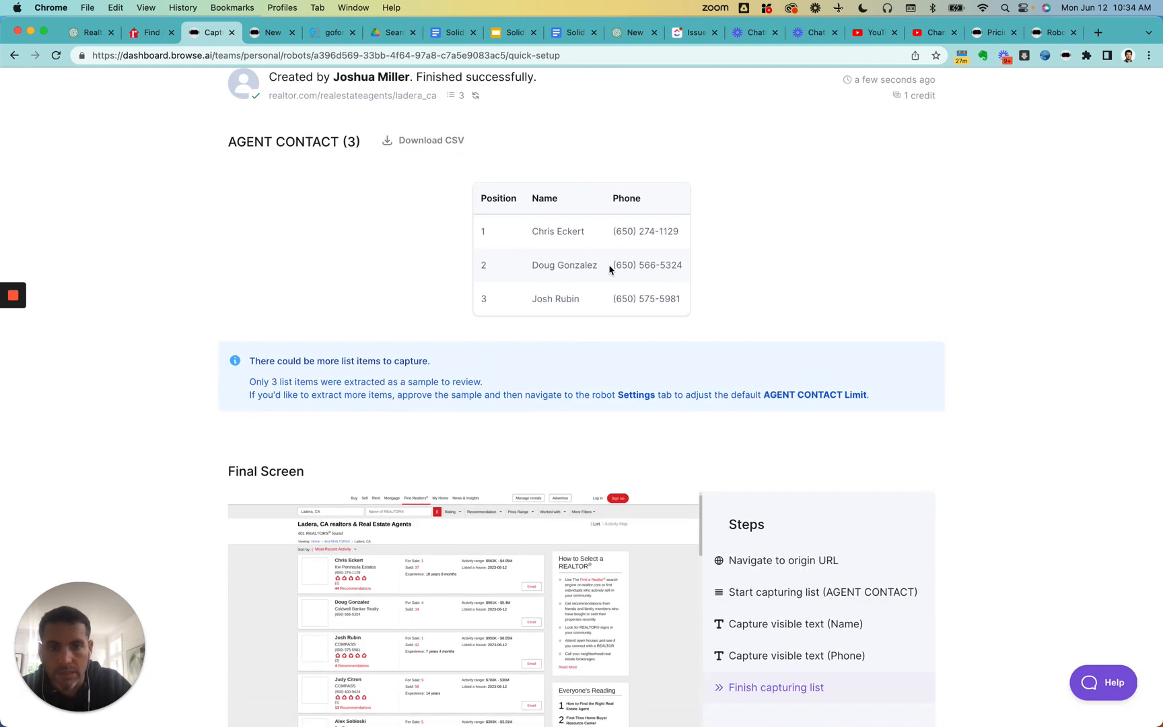
scroll(635, 340, "down", 3)
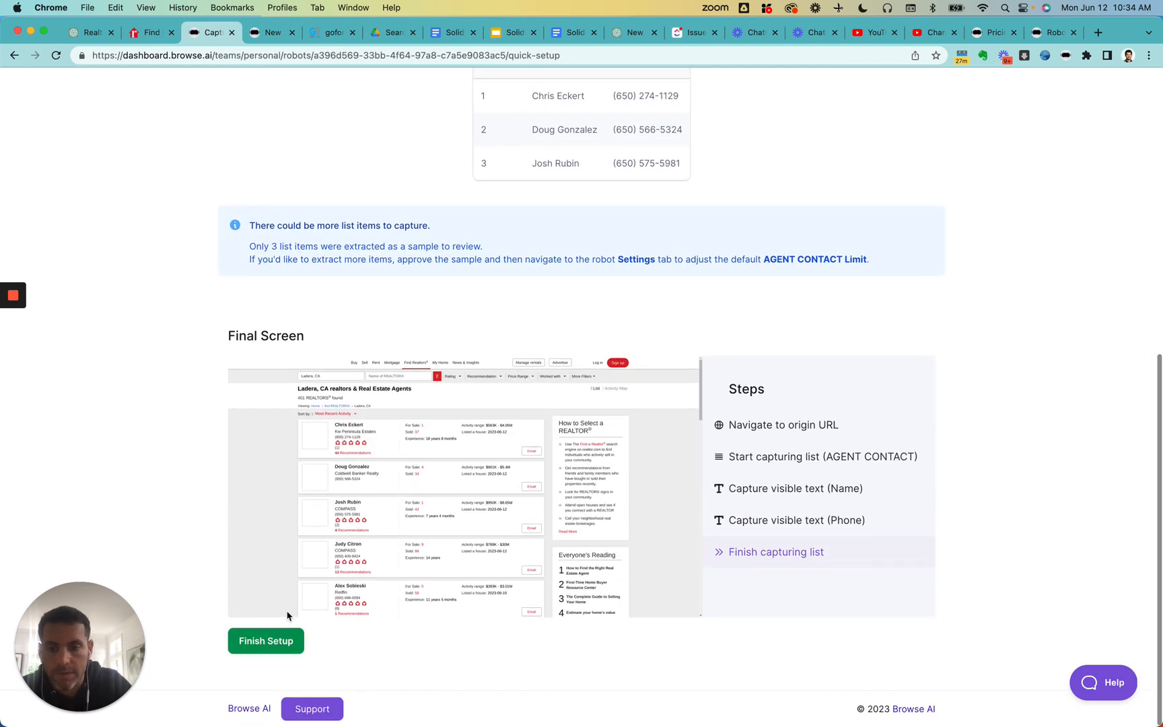
left_click(283, 643)
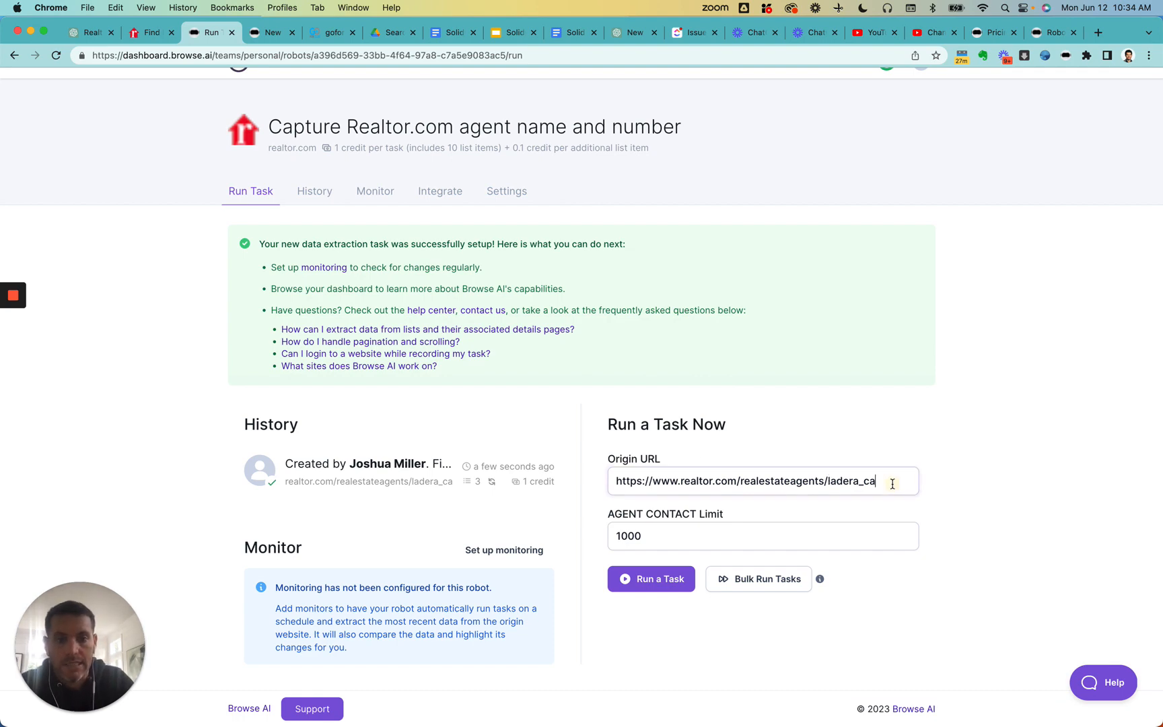
- Search the realtor.com agent directory for agents in Dana Point, CA instead of Ladera, CA
left_click_drag(892, 484, 825, 481)
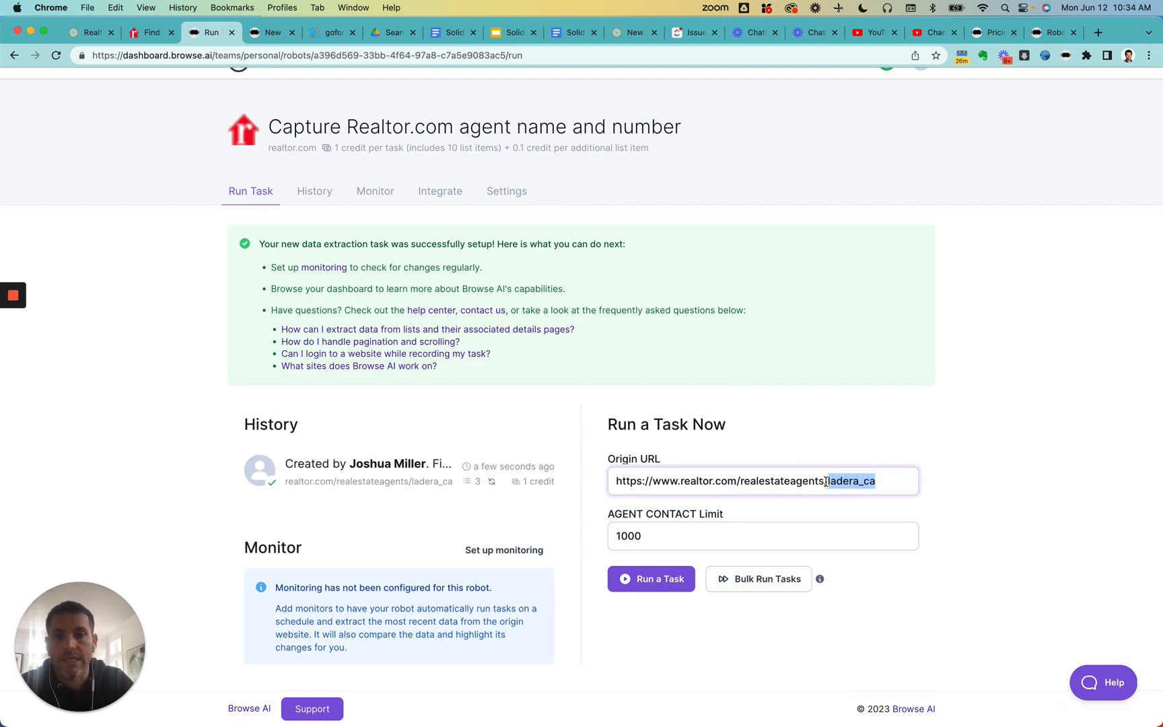
left_click(273, 32)
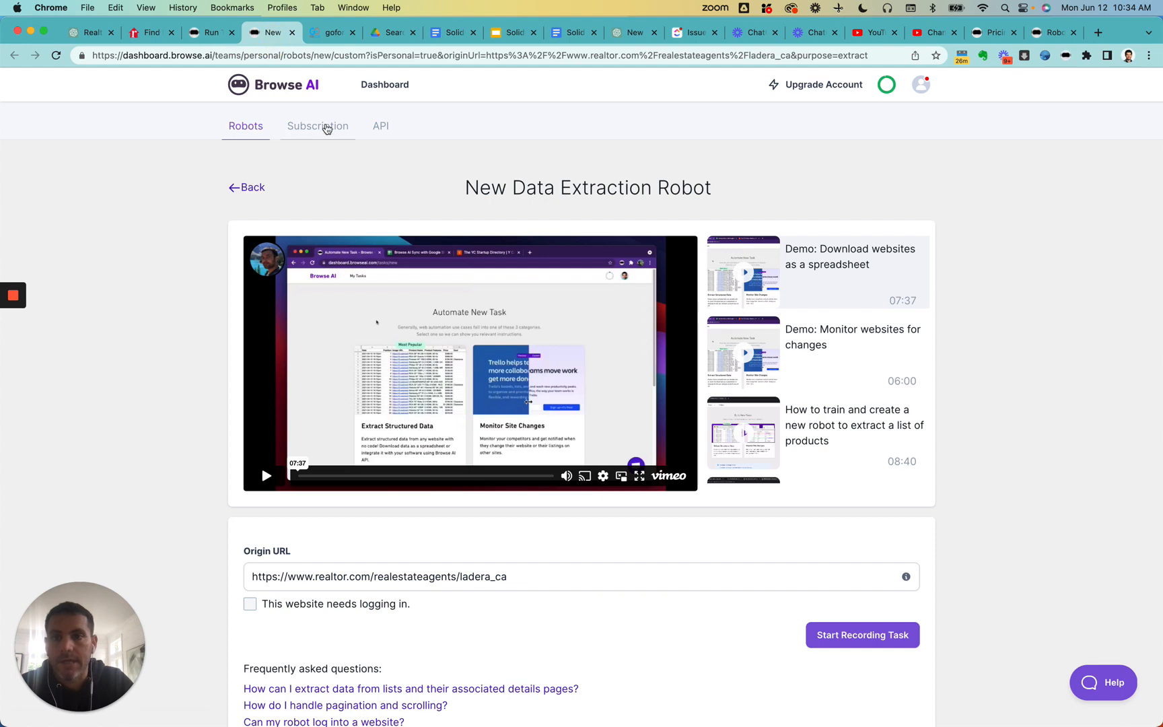
left_click(153, 33)
scroll(328, 137, "up", 1)
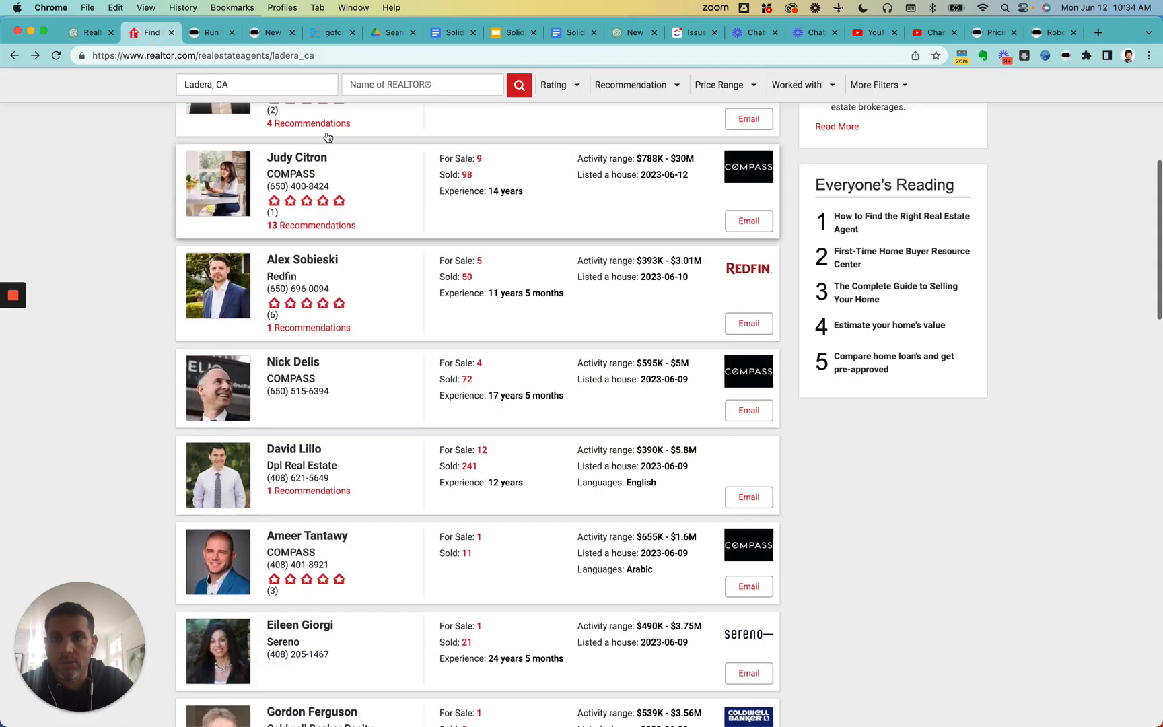
scroll(328, 137, "up", 5)
triple_click(270, 120)
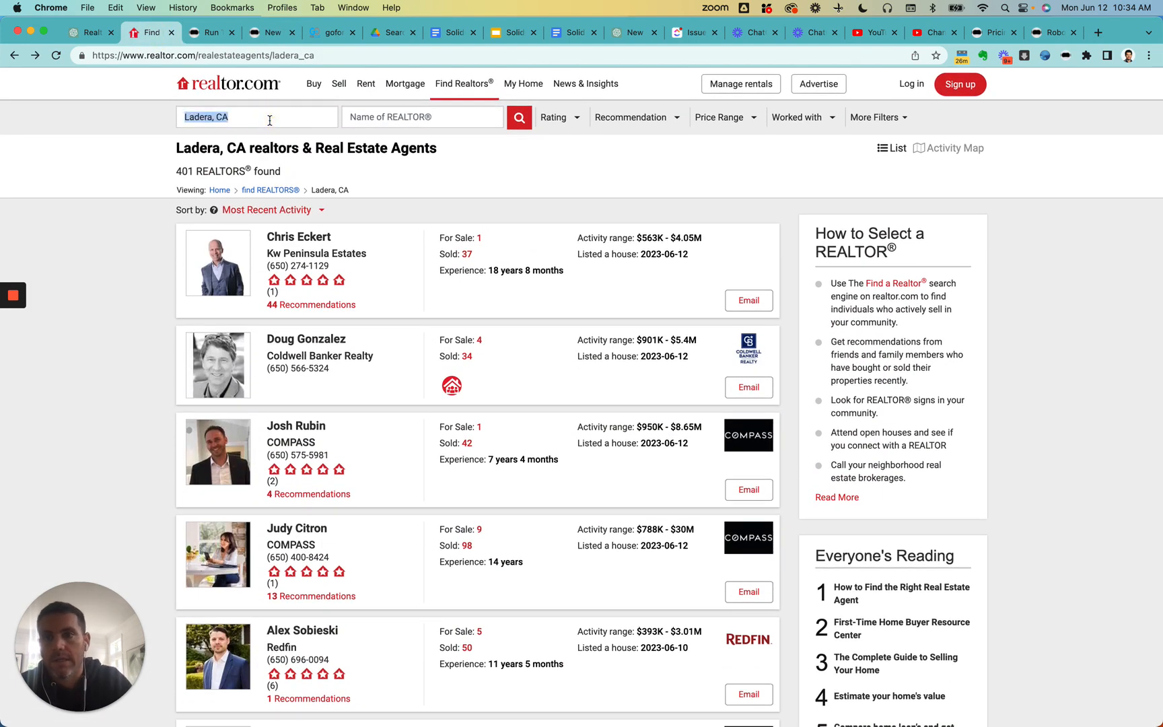
type("Dana Point, CA")
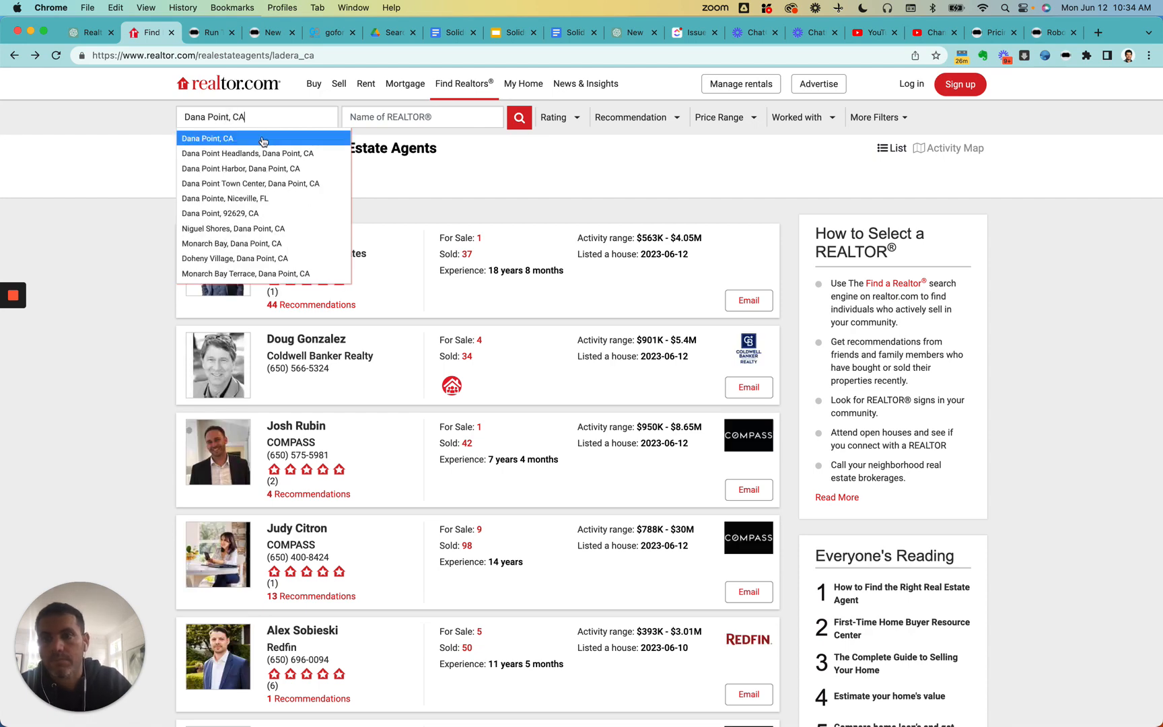
left_click(262, 139)
left_click(523, 126)
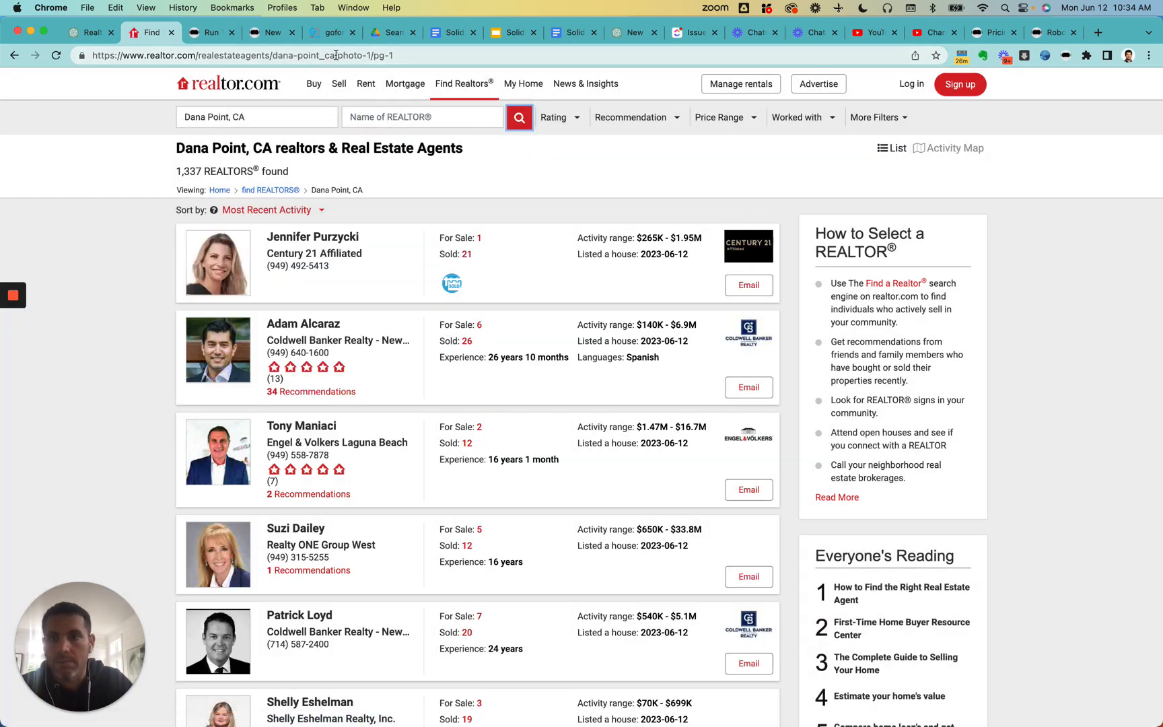
left_click(339, 60)
key("super+c")
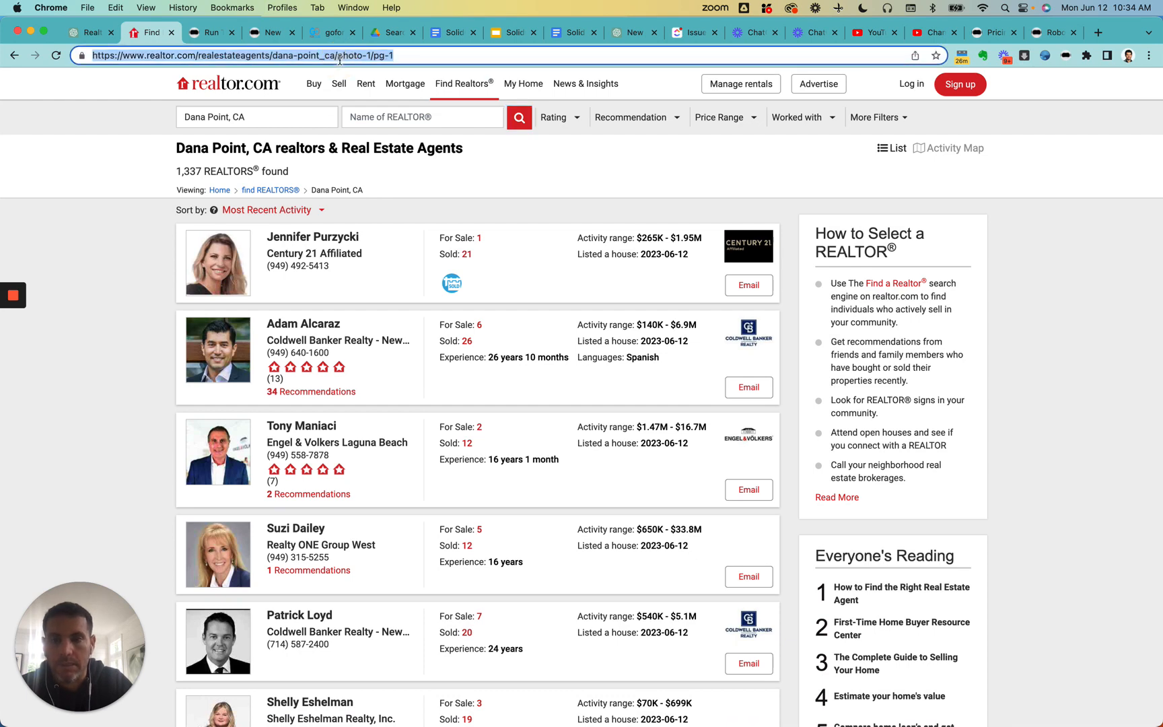
left_click(94, 34)
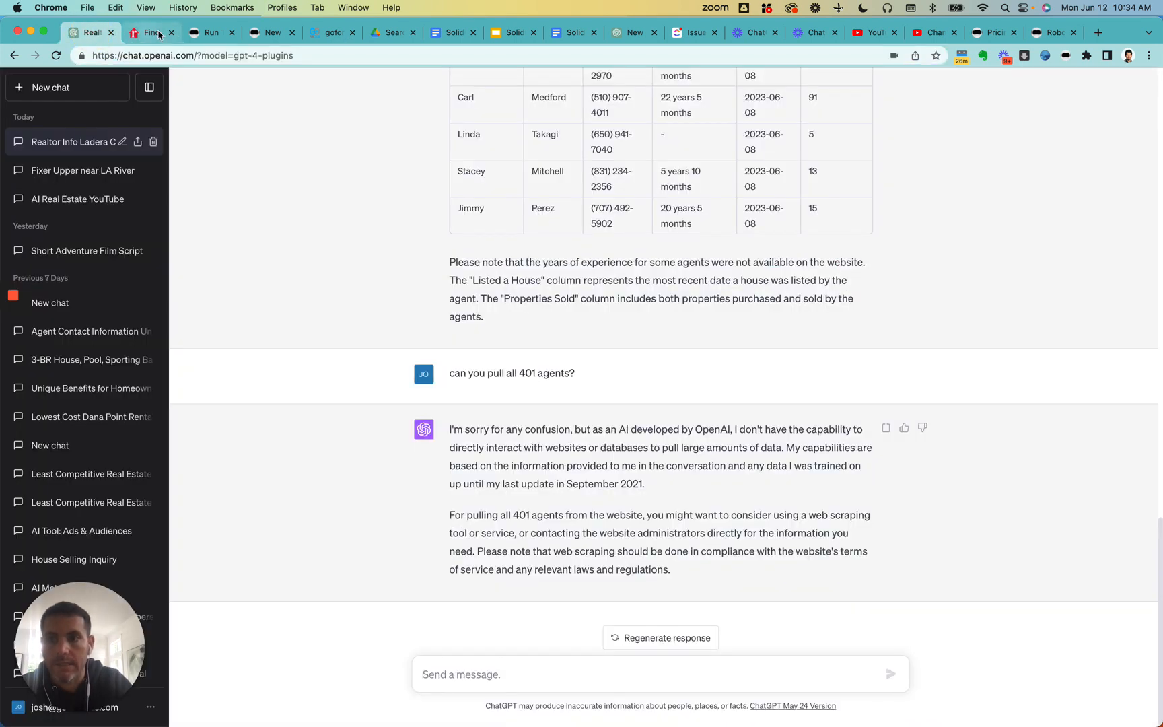
left_click(200, 35)
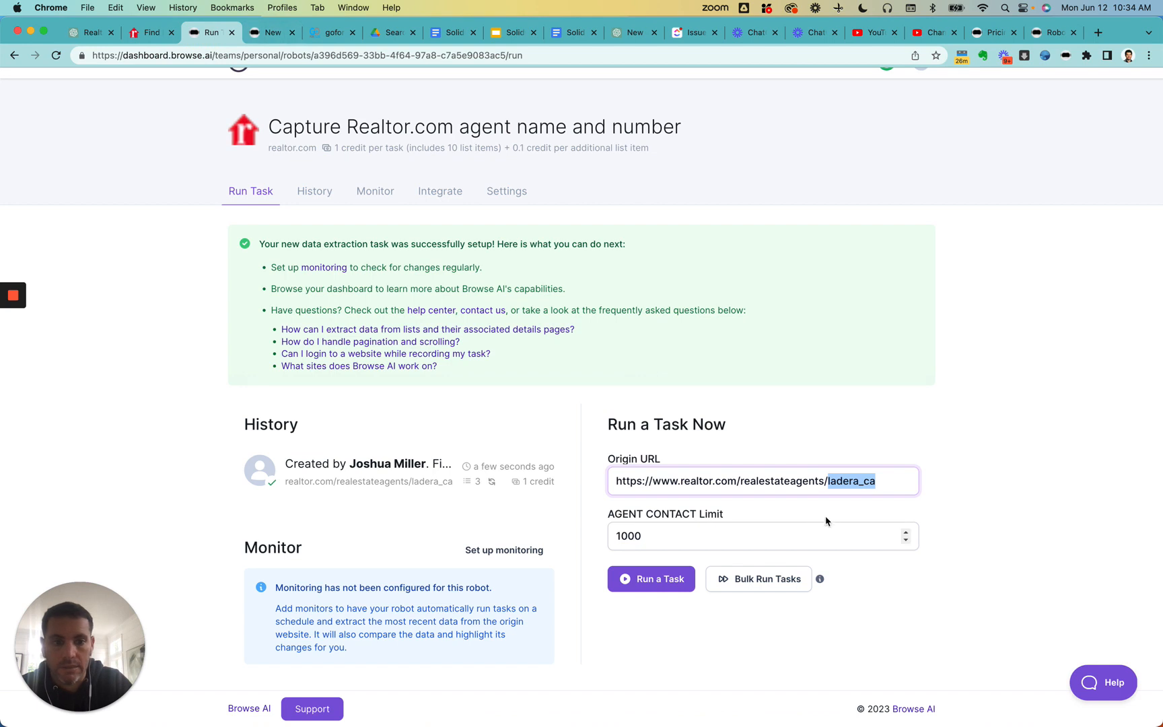
key("super+a")
key("super+v")
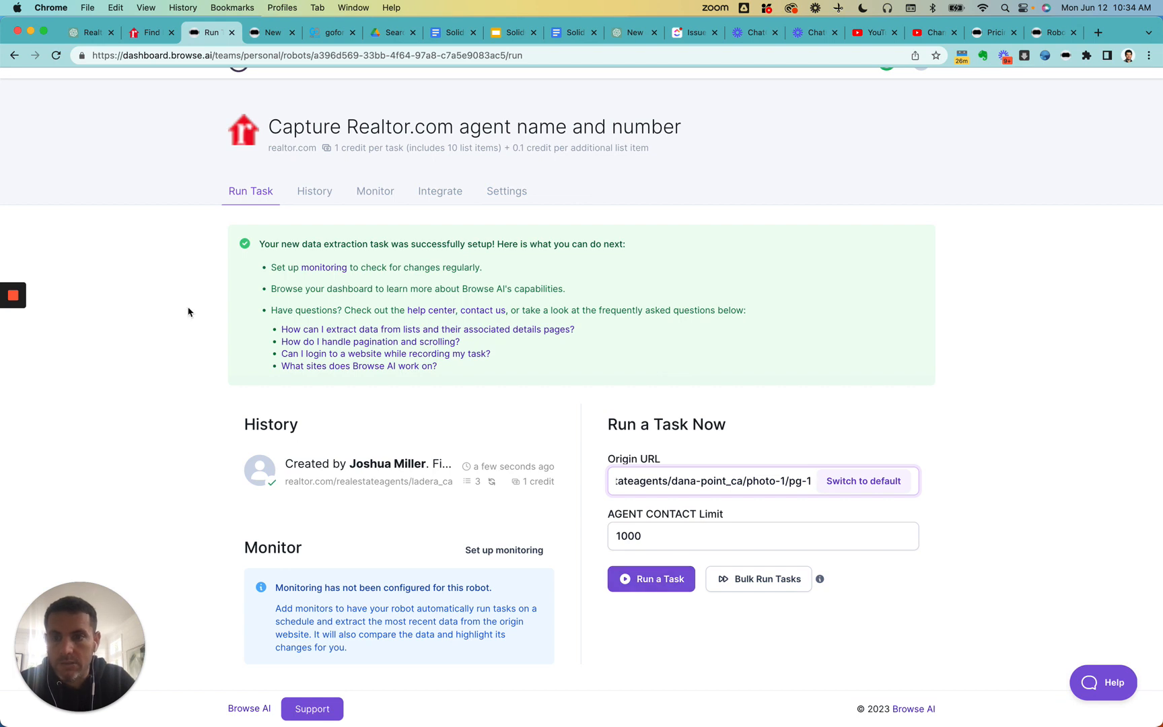
- Examine the robot's task history, monitors list, available integrations, and settings with default input parameters and advanced options
scroll(187, 312, "up", 1)
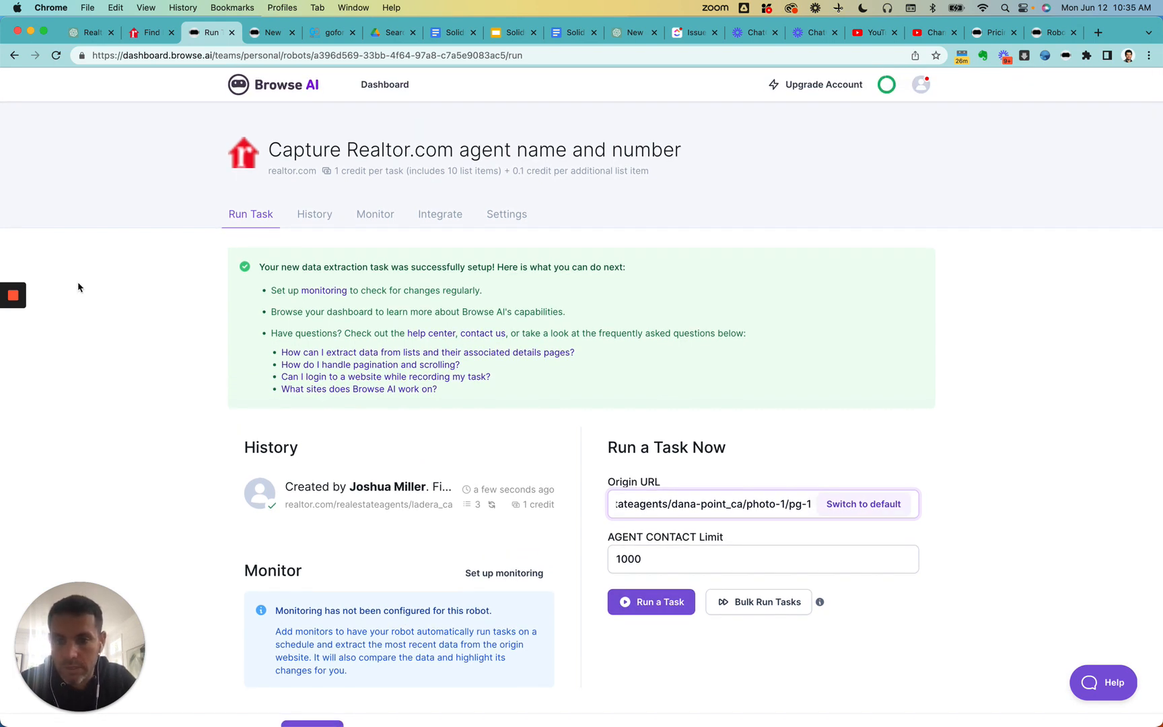
mouse_move(18, 290)
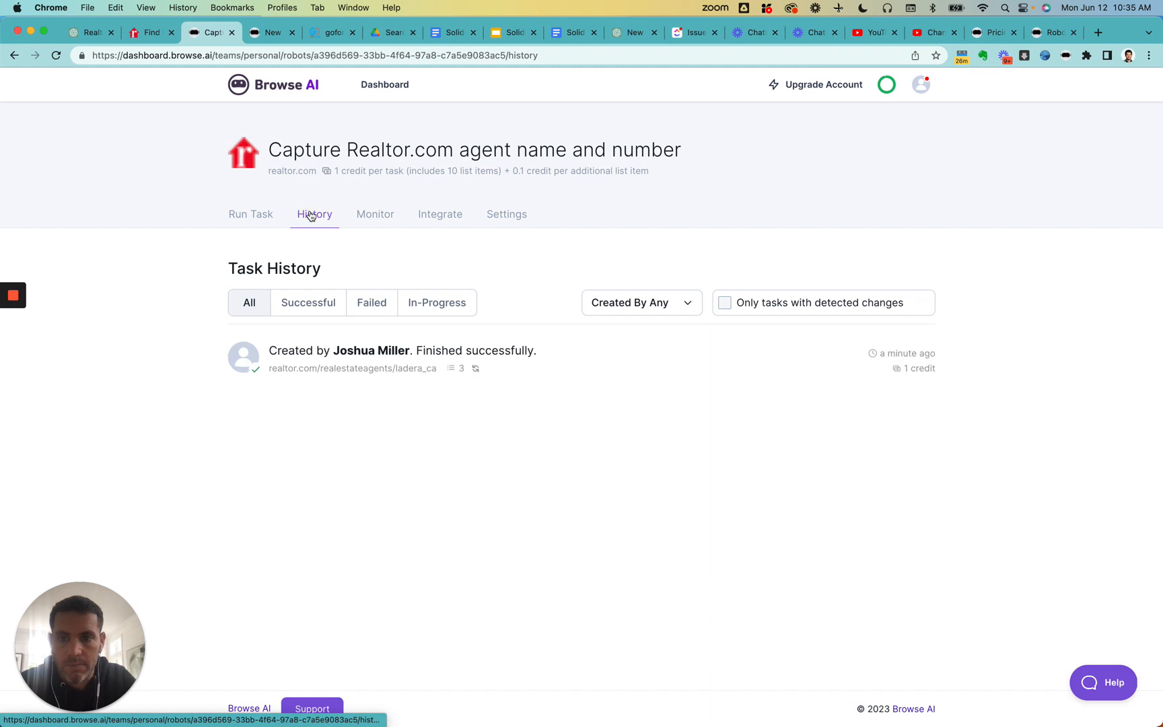
left_click(377, 219)
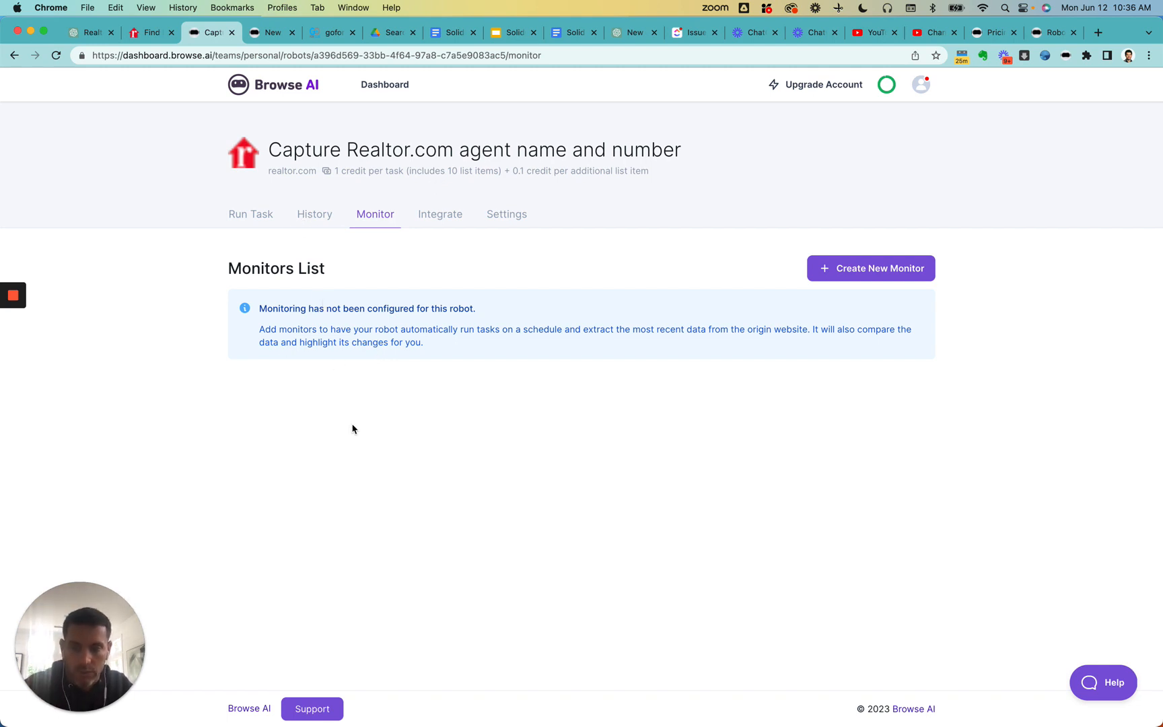
left_click(438, 221)
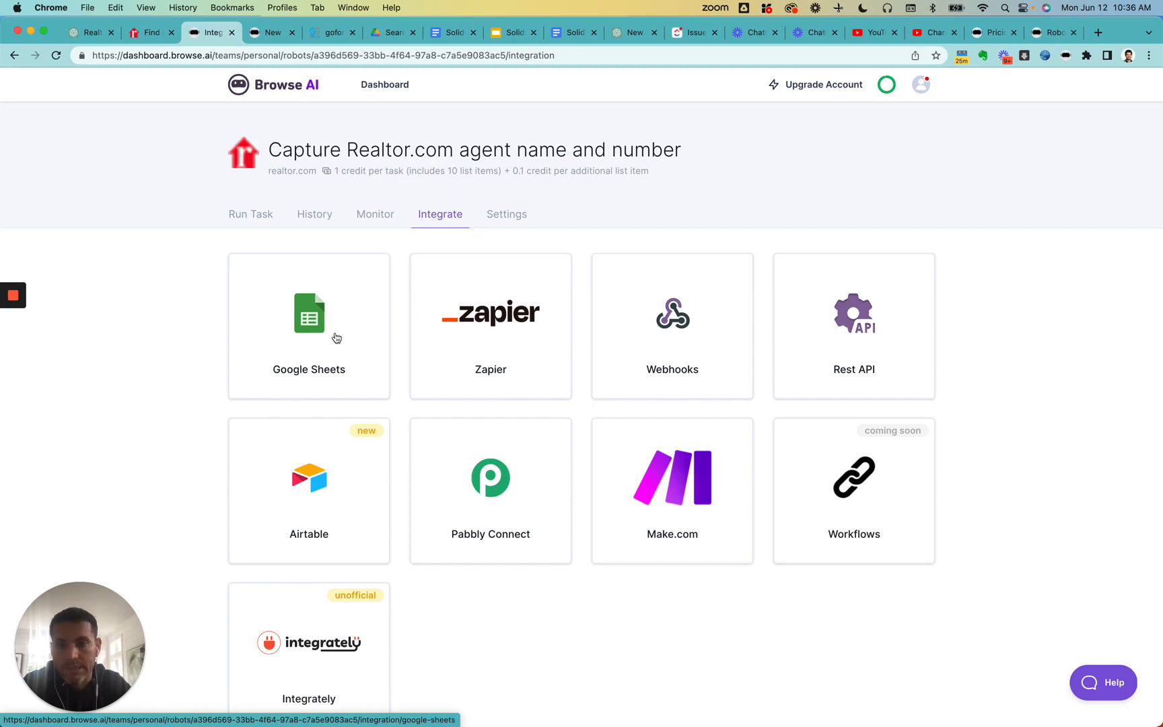
left_click(503, 215)
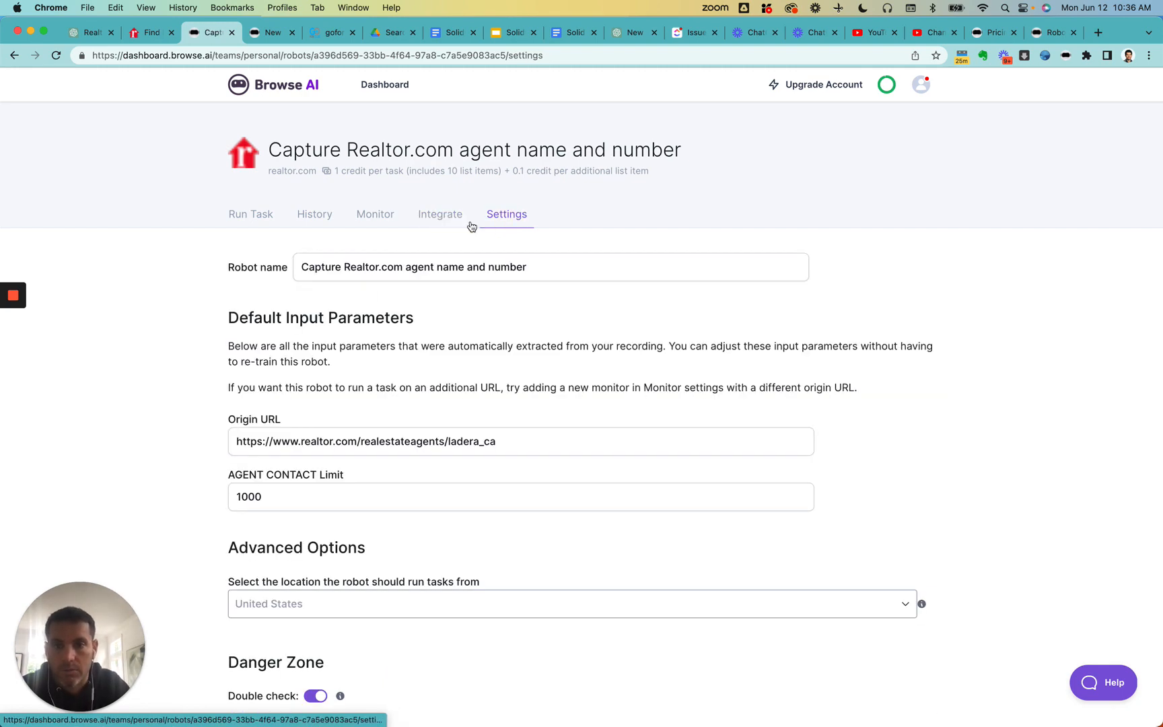
scroll(353, 388, "down", 3)
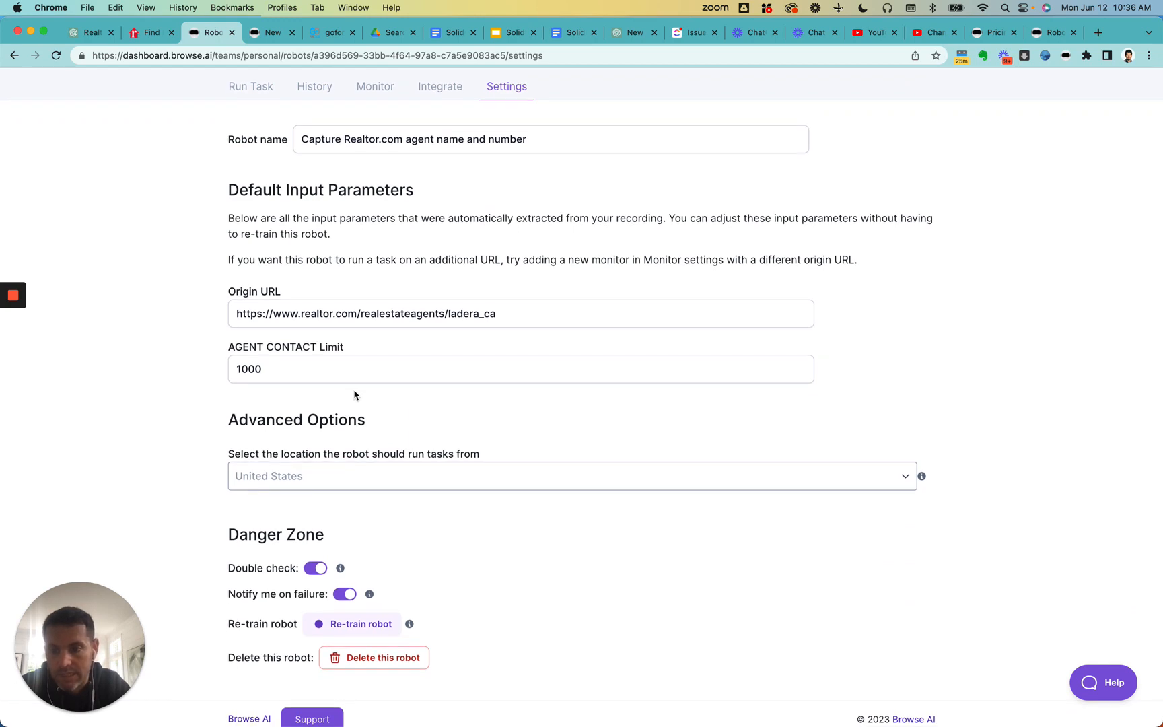
scroll(354, 395, "up", 3)
mouse_move(17, 299)
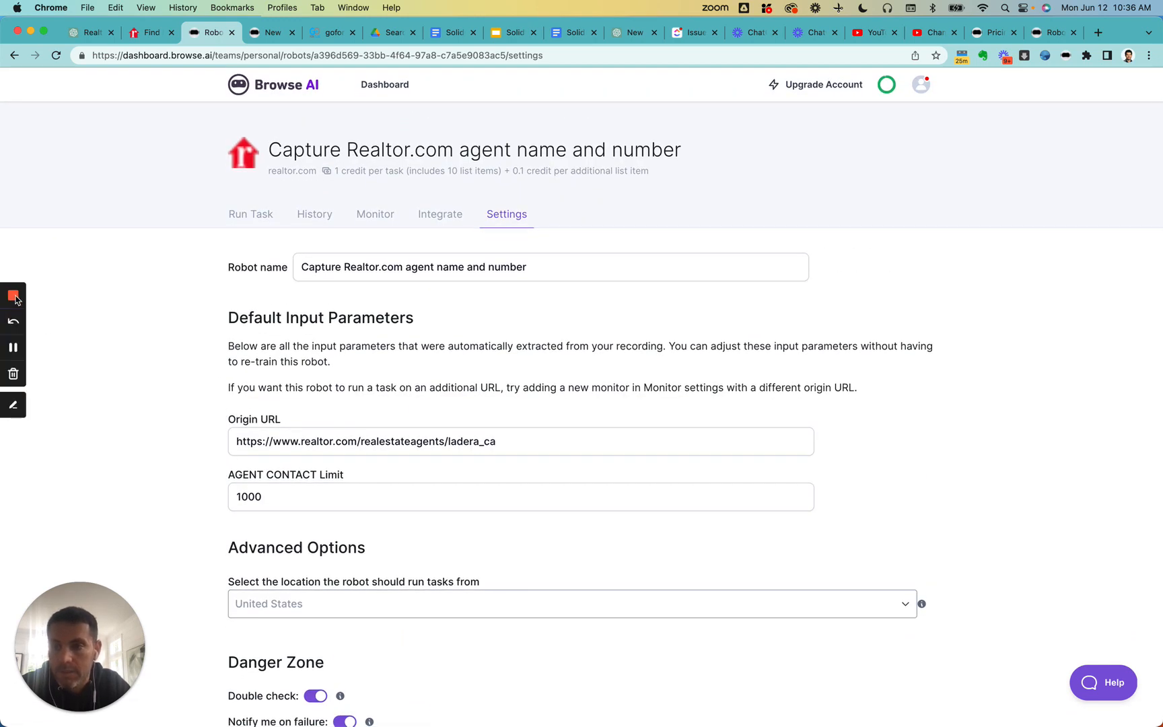